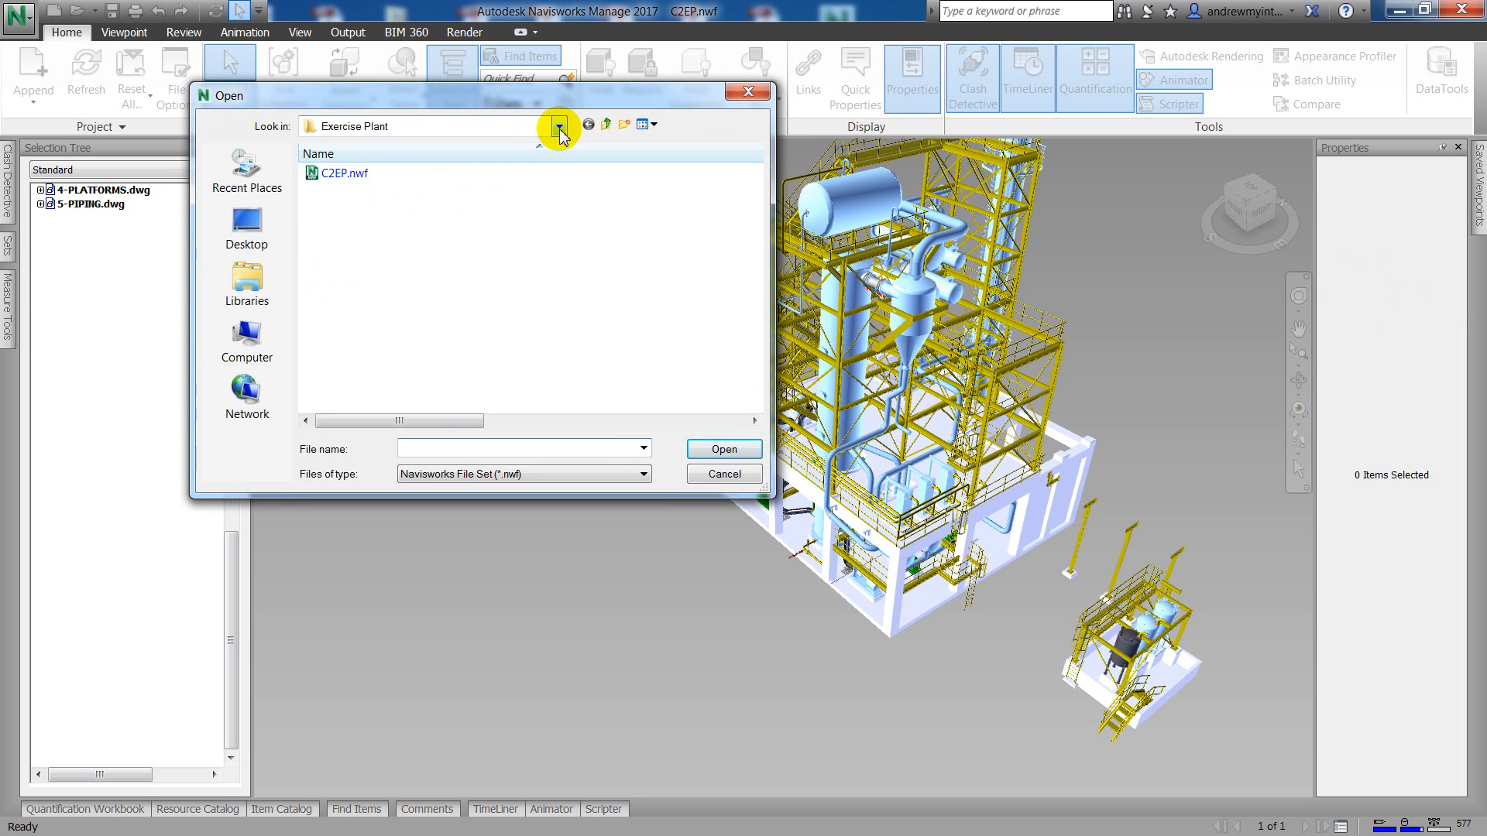
Open the C2EP.nwd model from the Exercise Plant folder, using the Navisworks (*.nwd) file type
left_click(592, 471)
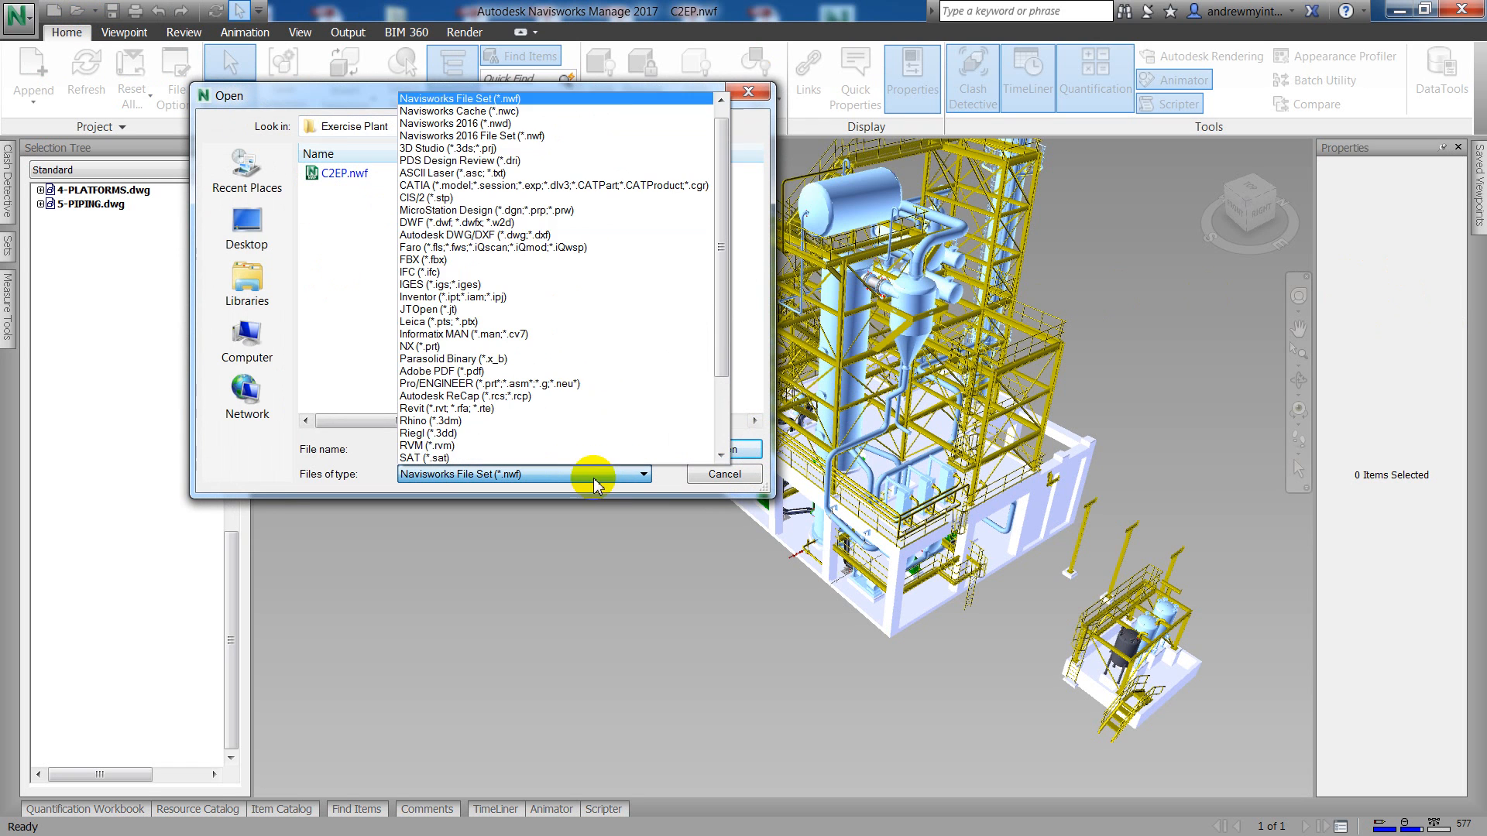
left_click(496, 93)
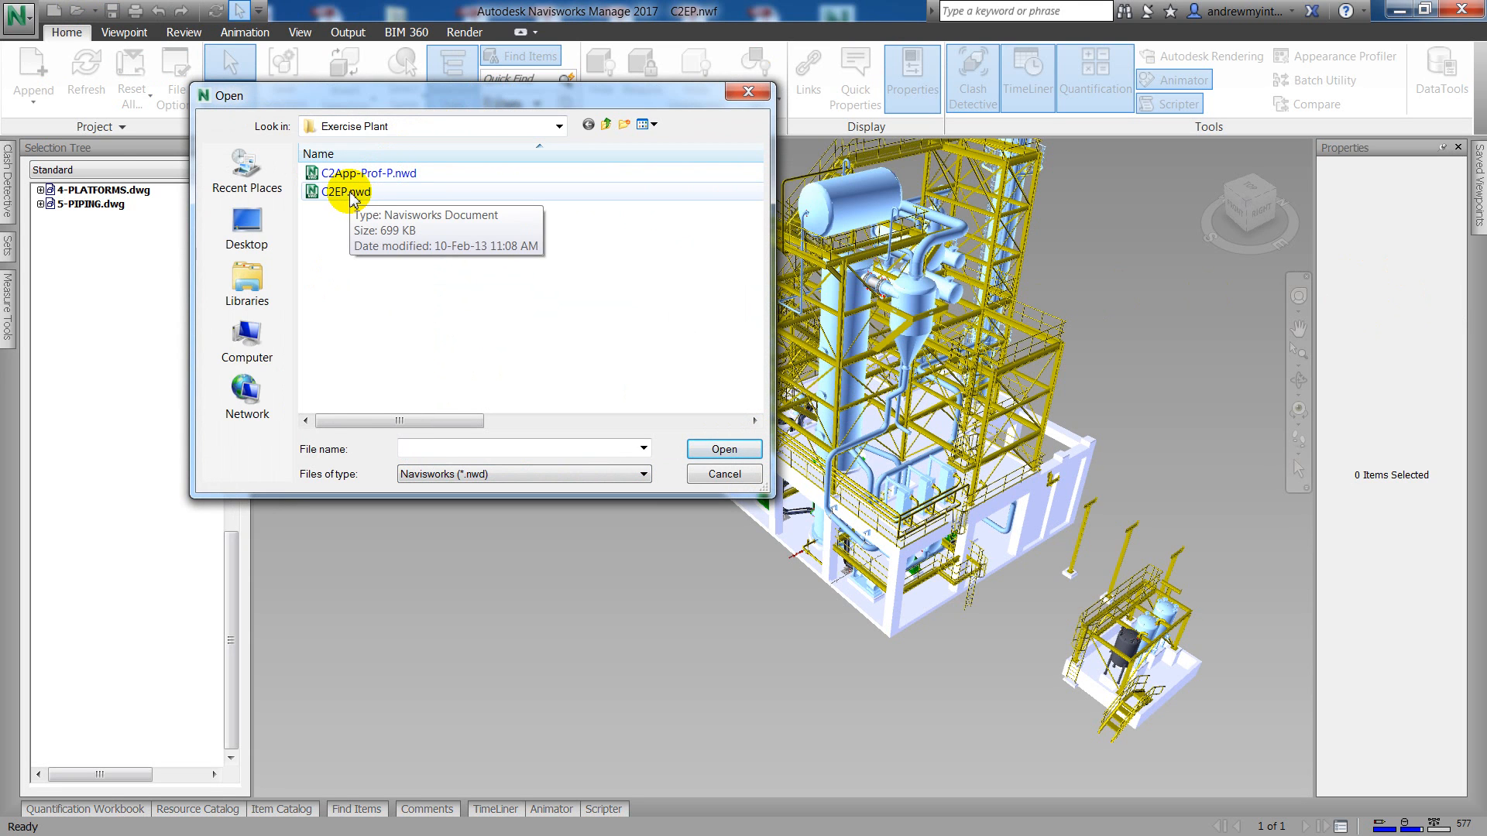
left_click(372, 194)
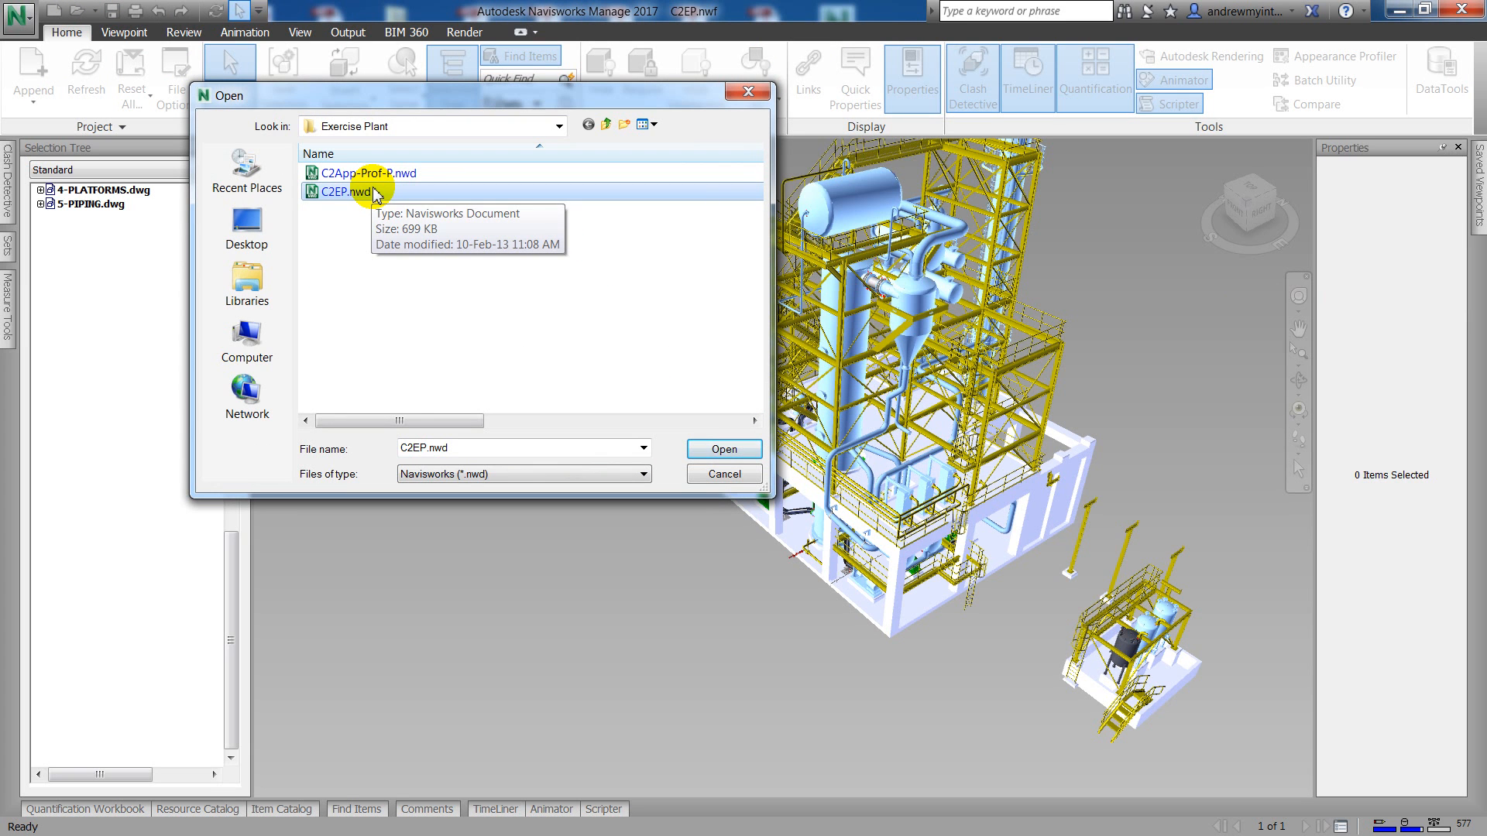
left_click(728, 452)
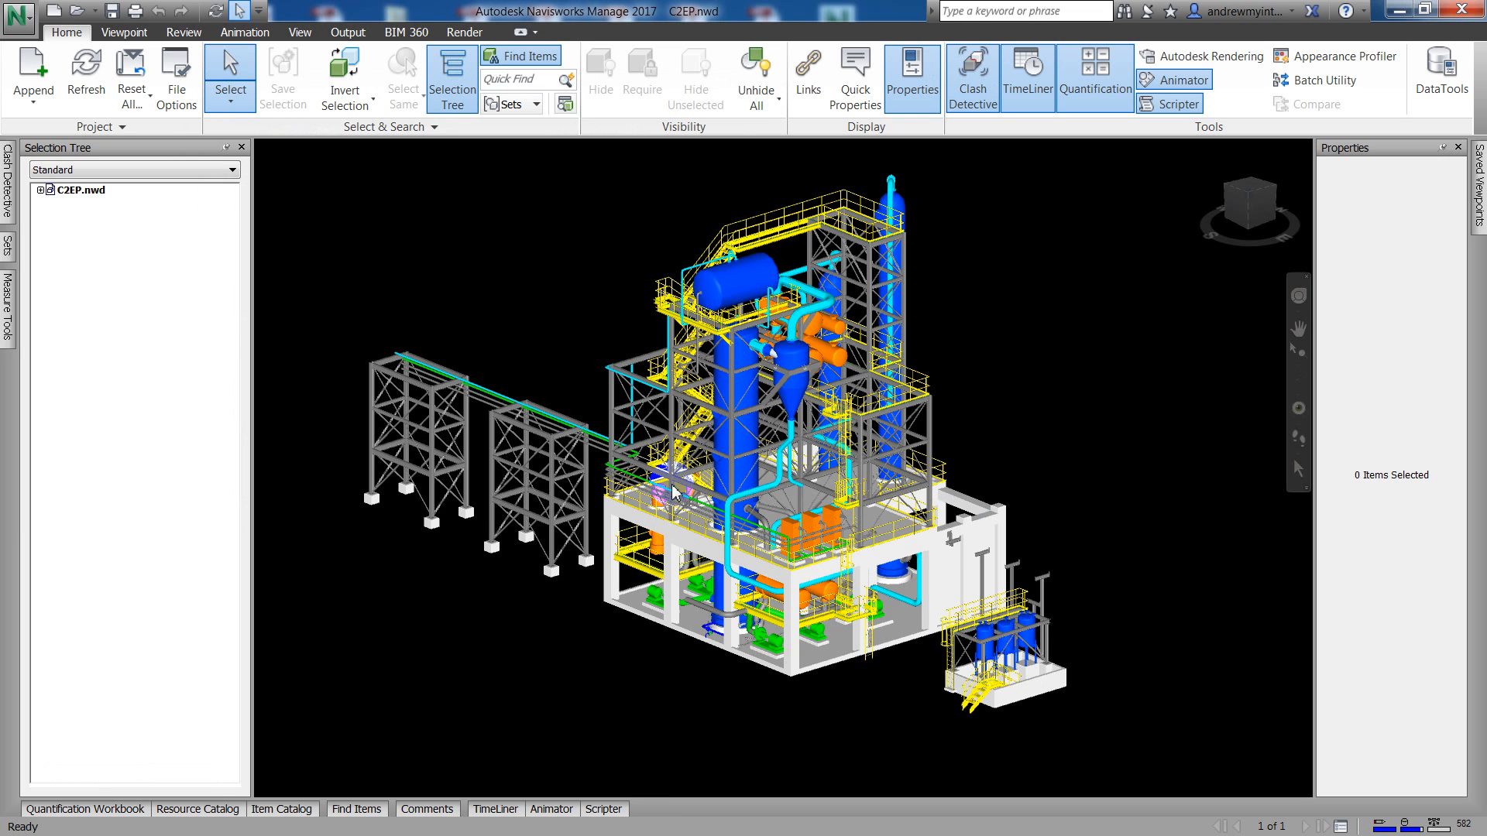
Show the Find Items window, keep it pinned open, and widen its Category column
left_click(370, 809)
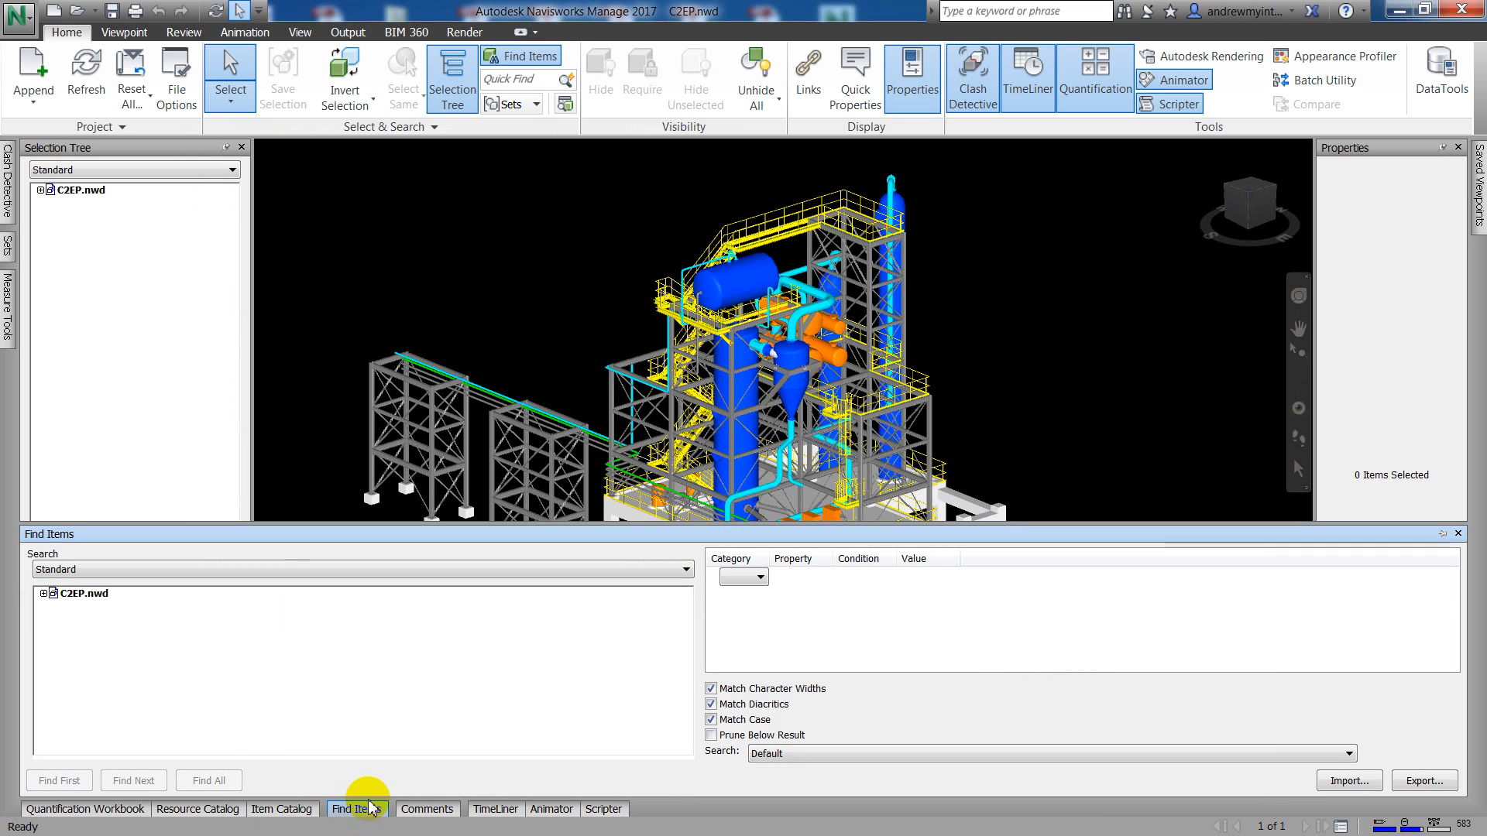
left_click(1442, 534)
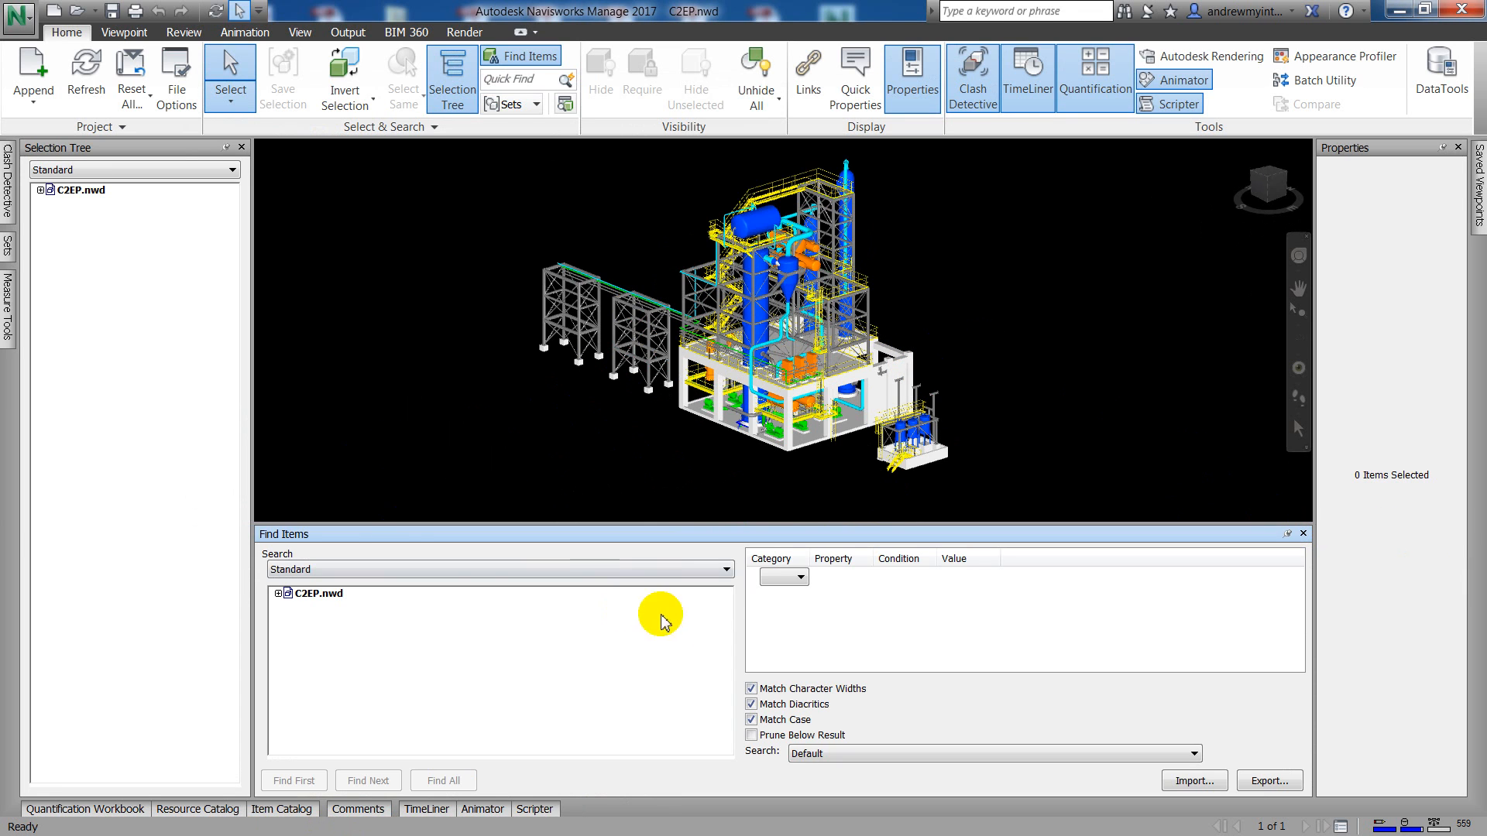
left_click_drag(809, 559, 1046, 558)
Define the first search condition as AutoCad category, Line Number property, = condition, value 105
left_click(860, 579)
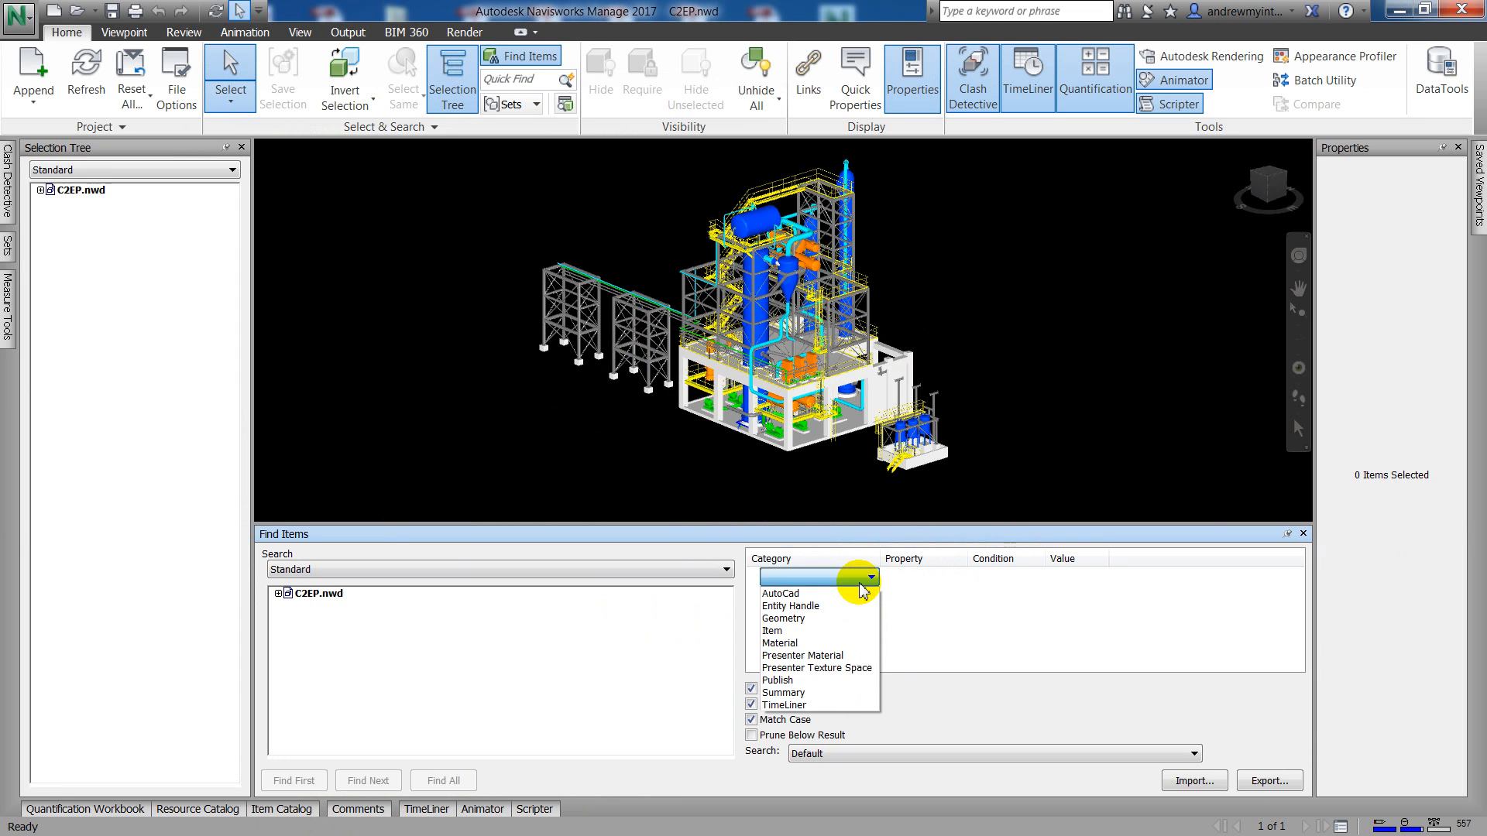
left_click(844, 593)
left_click(945, 580)
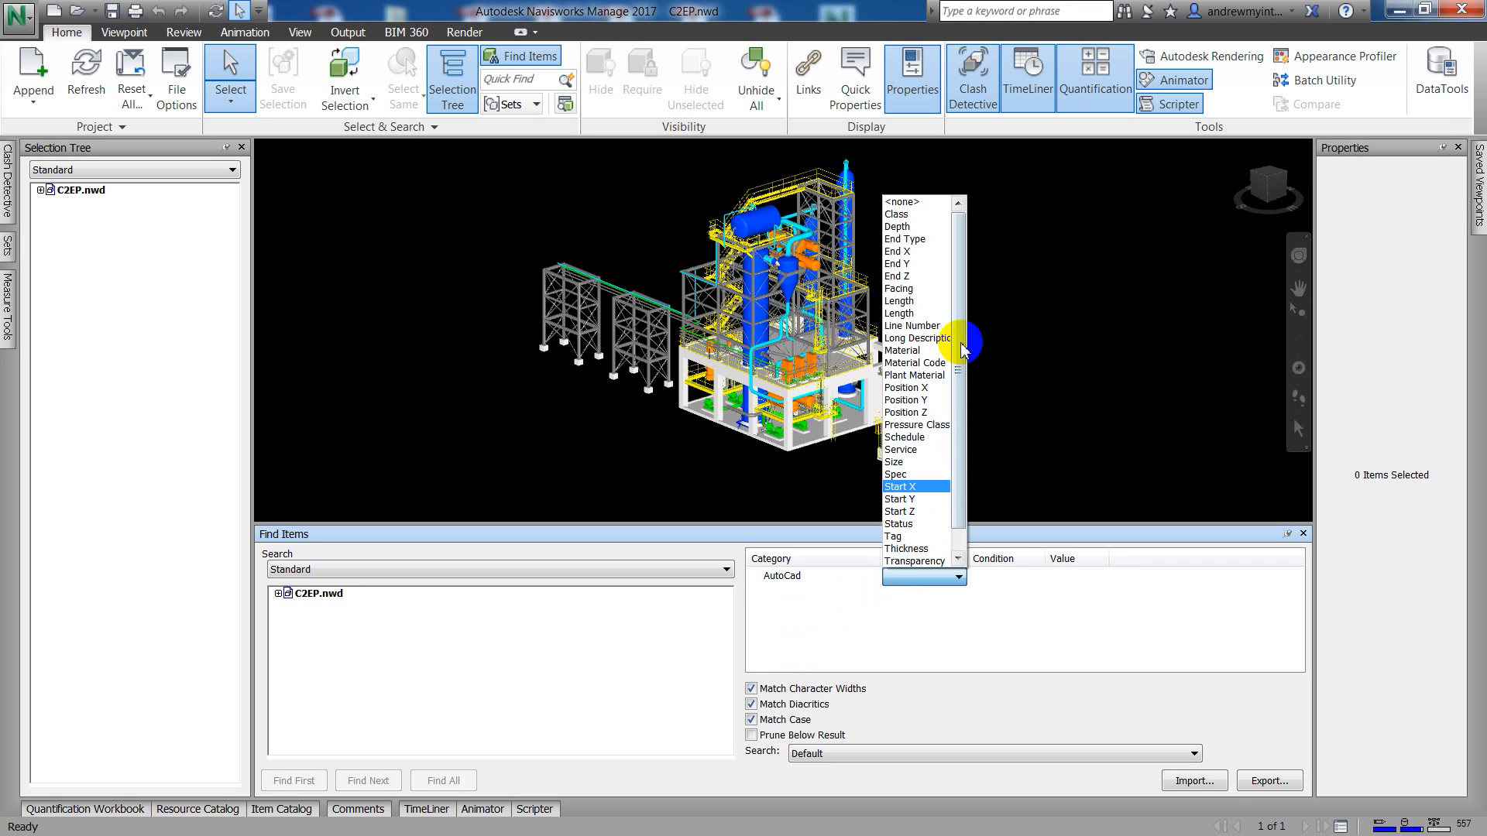
left_click(929, 325)
left_click(1015, 577)
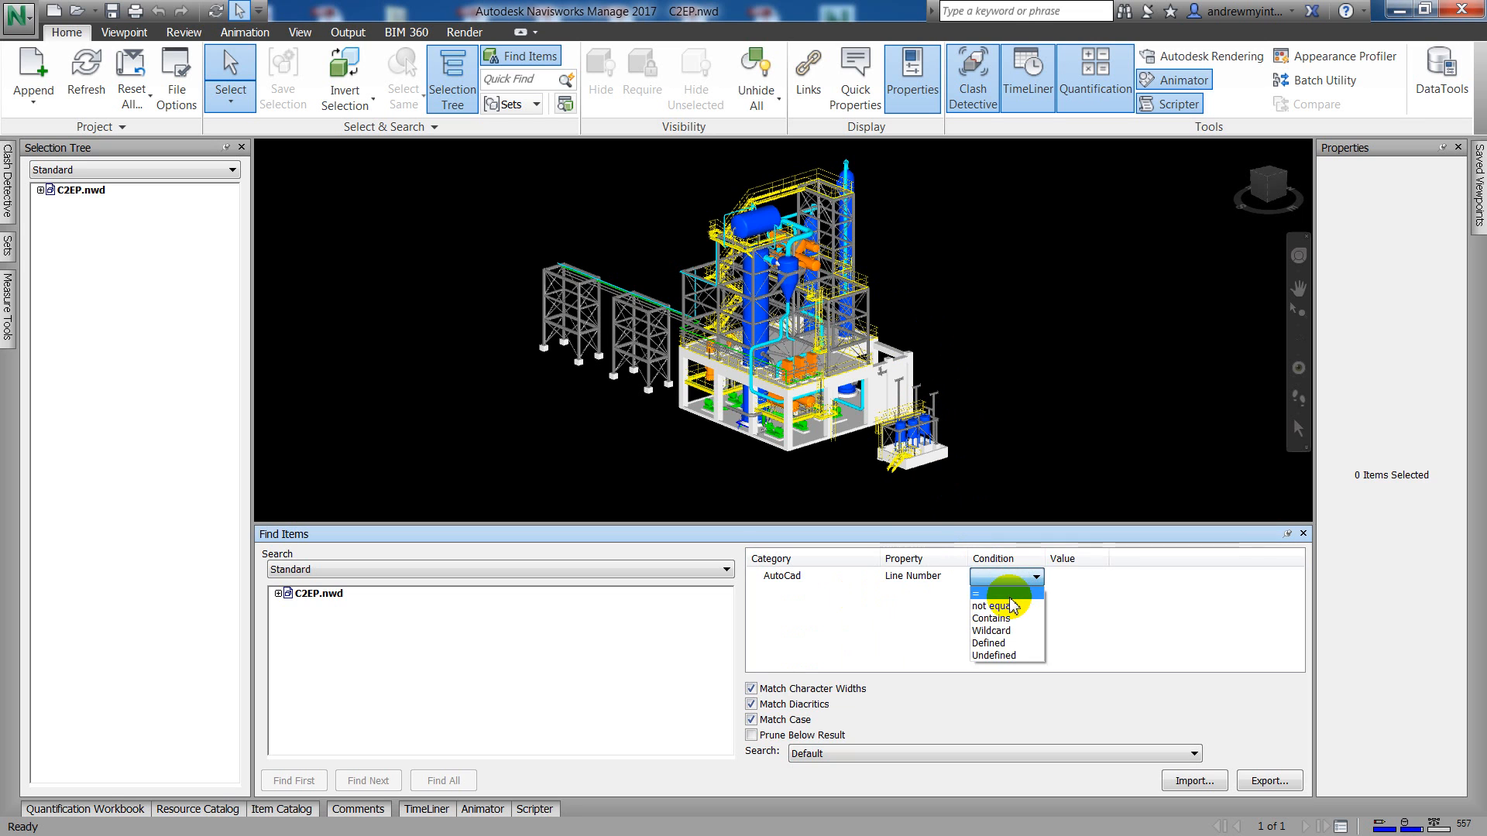
left_click(1006, 590)
left_click(1077, 576)
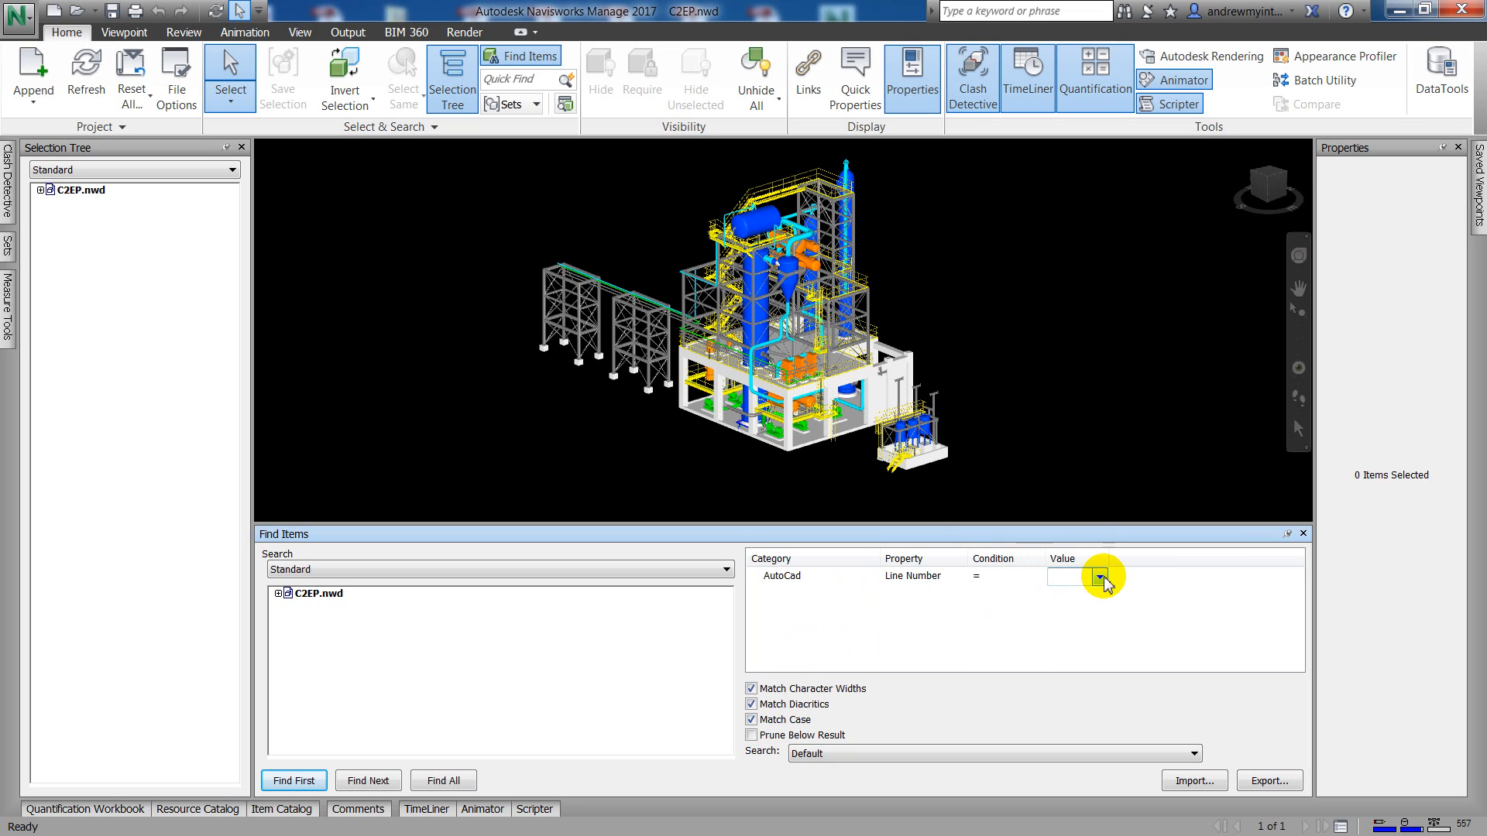
left_click(1099, 577)
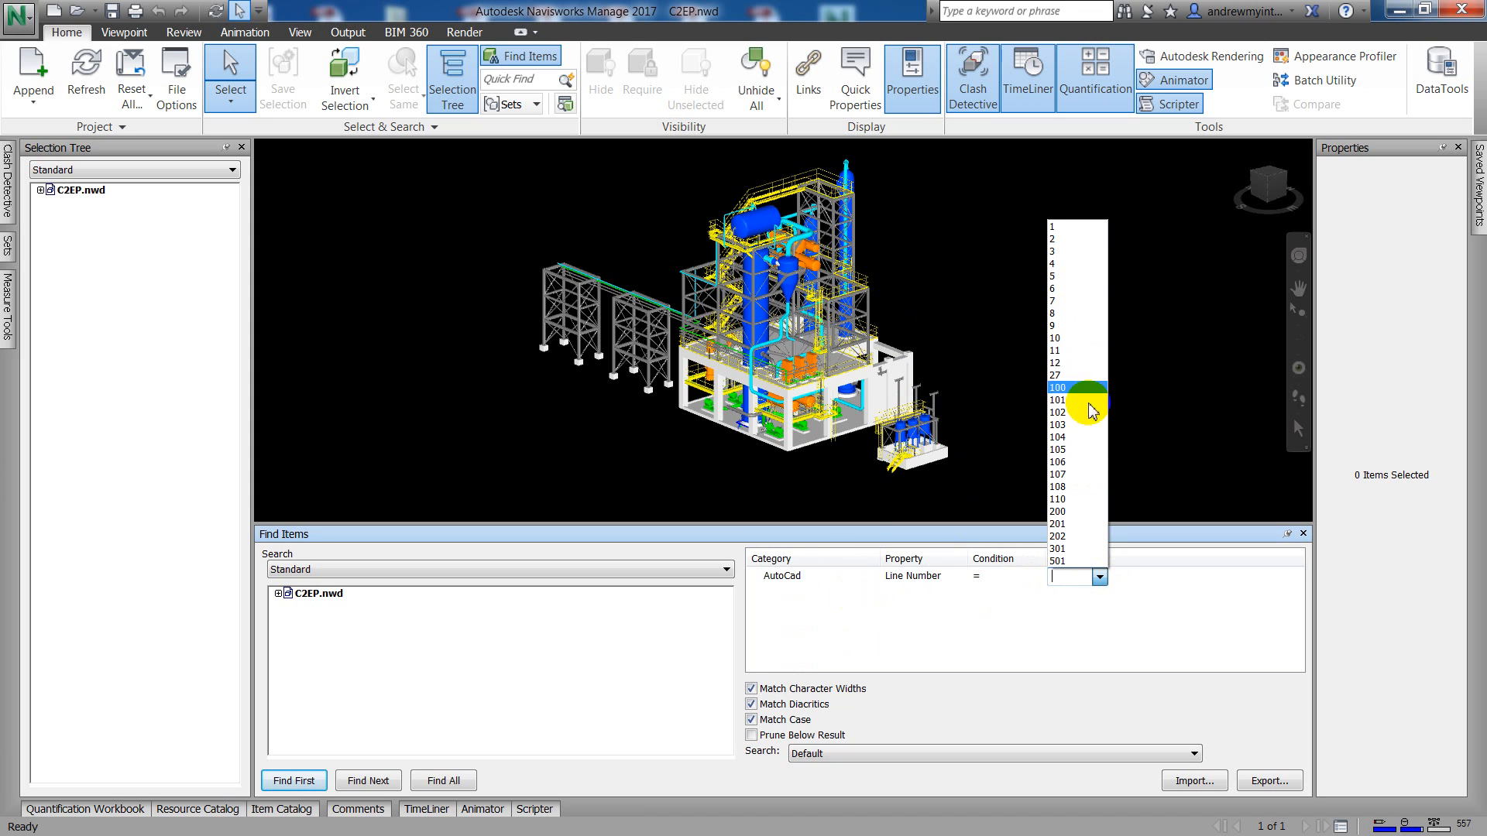
left_click(1080, 450)
Add a second search condition with AutoCad category, Class property, = condition and value Pipe
left_click(838, 593)
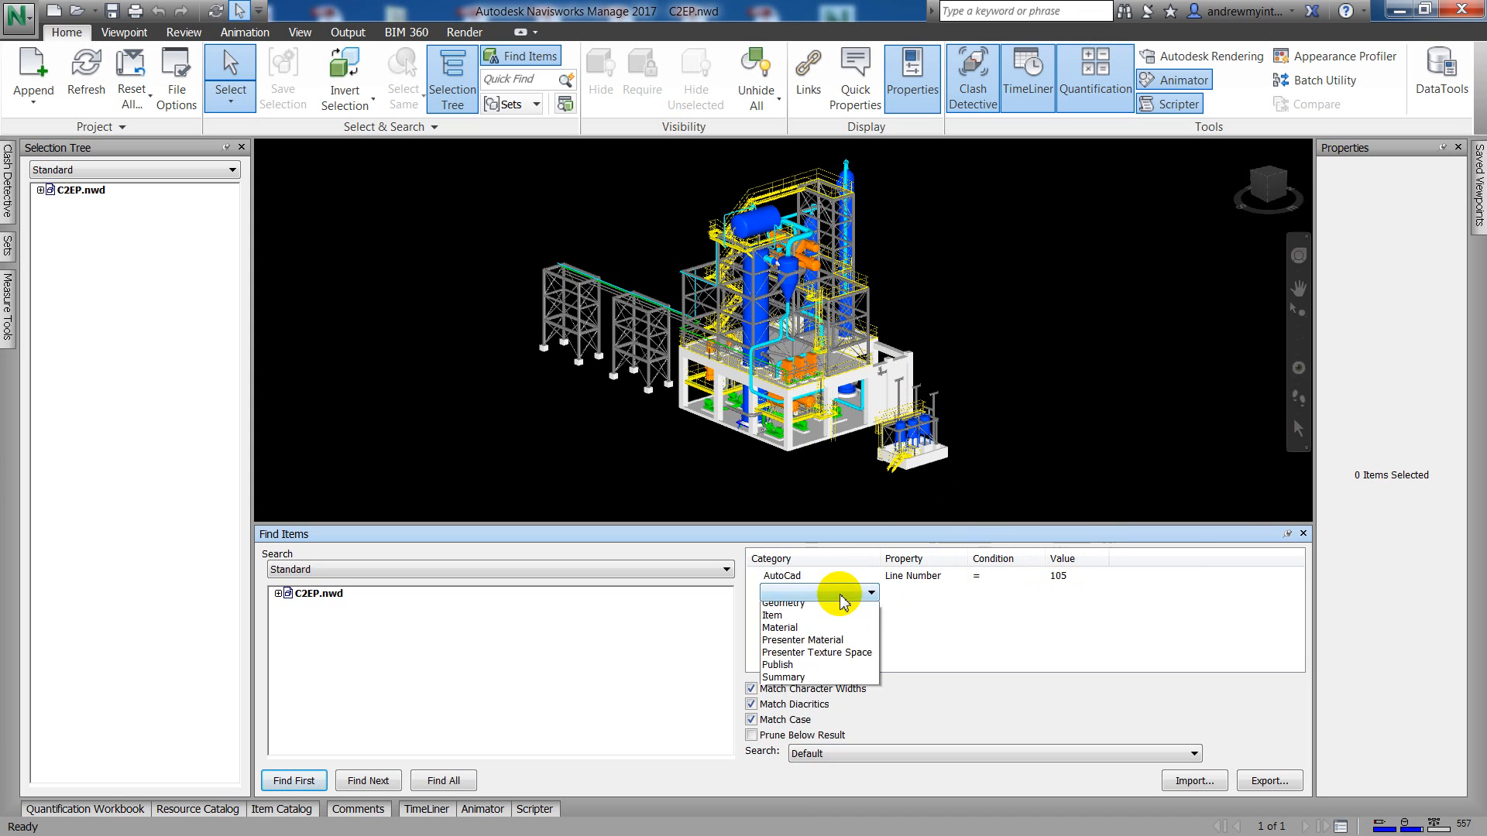
left_click(833, 616)
left_click(957, 593)
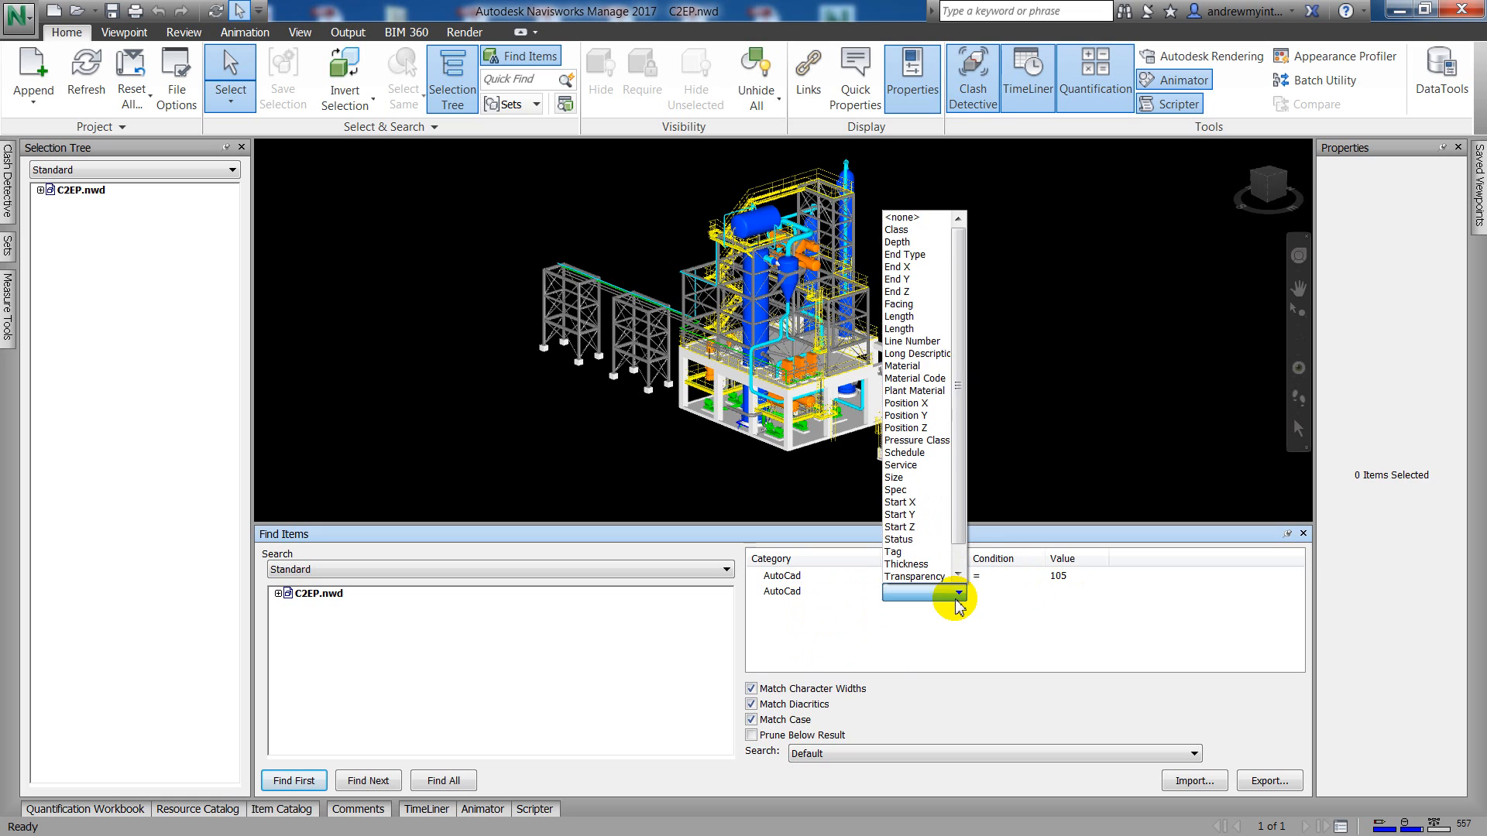
left_click(933, 227)
left_click(1016, 592)
left_click(1003, 611)
left_click(1057, 593)
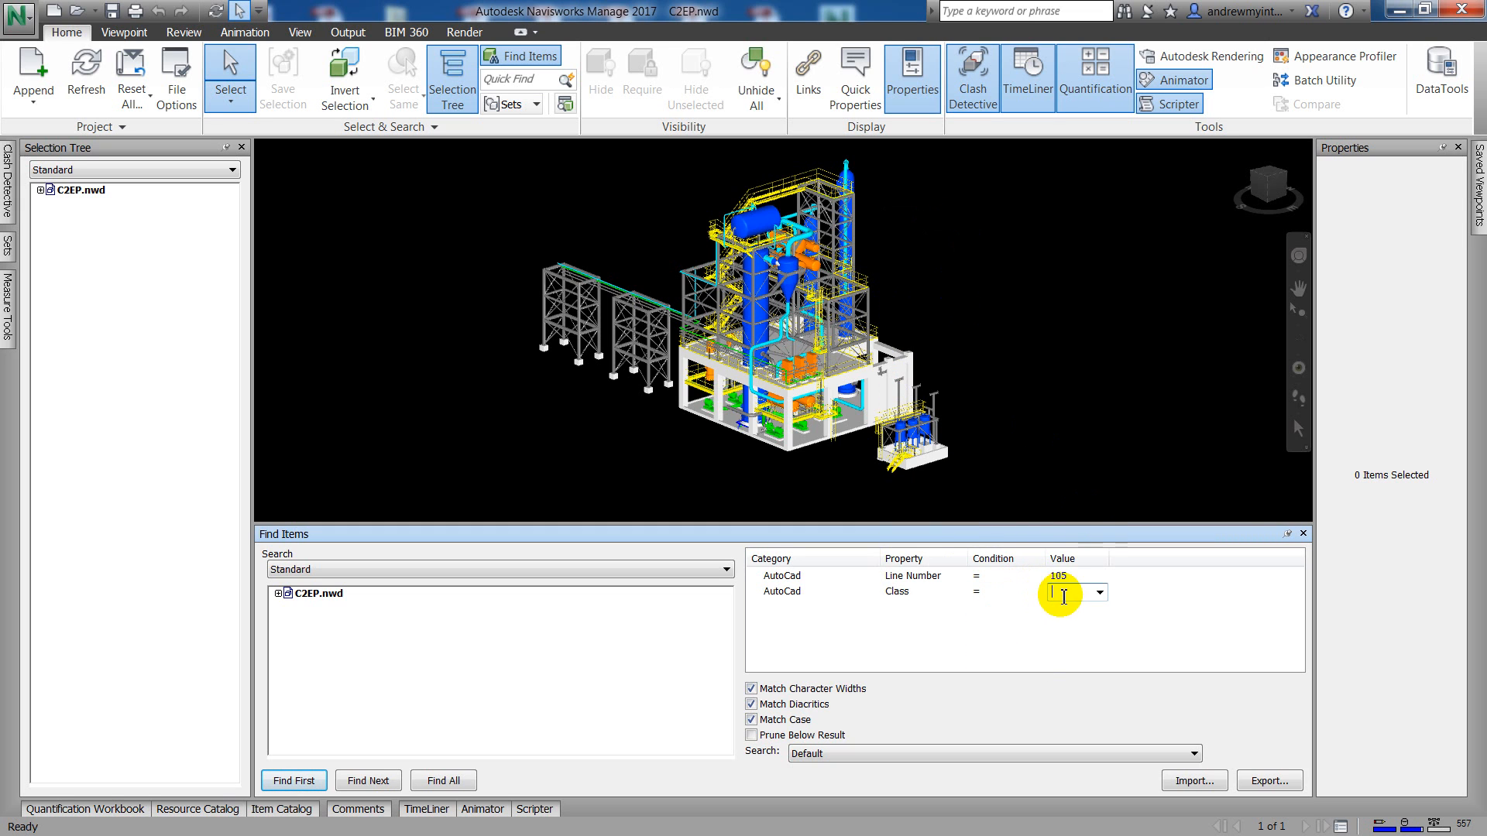
left_click(1100, 593)
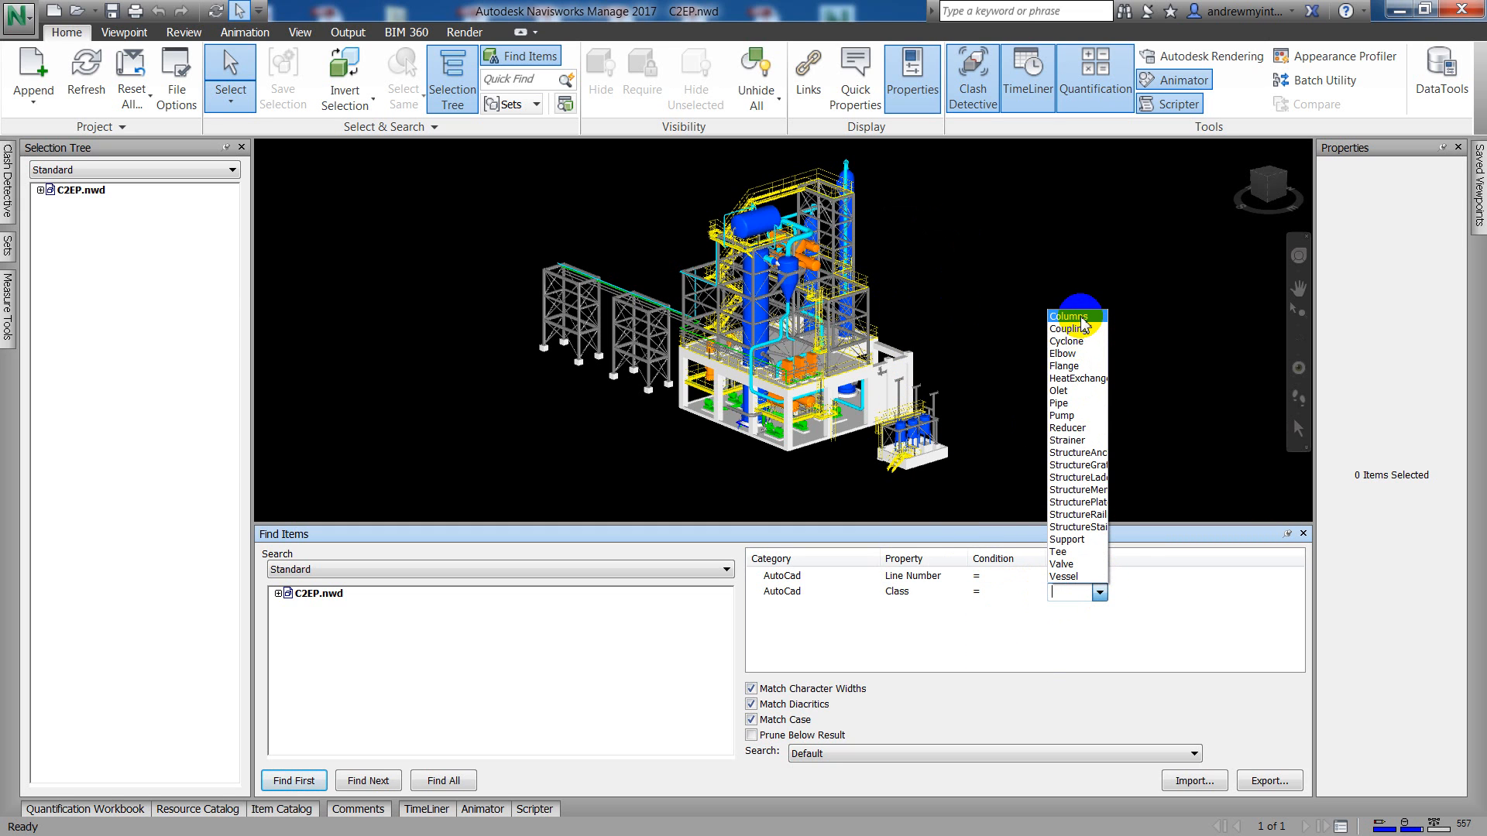
left_click(1073, 404)
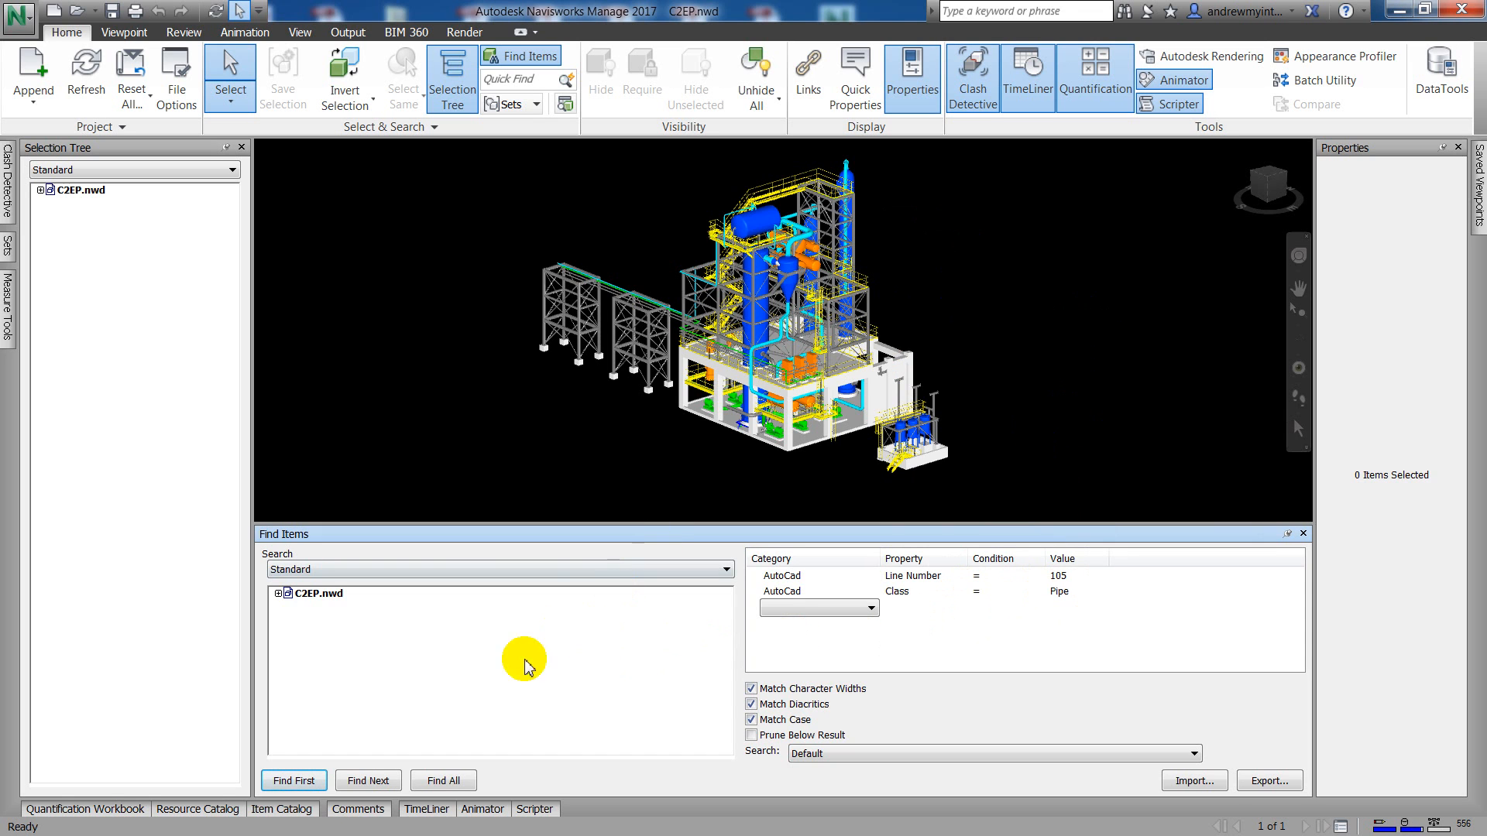
Find all items matching both search conditions and hide everything that is not selected
left_click(443, 780)
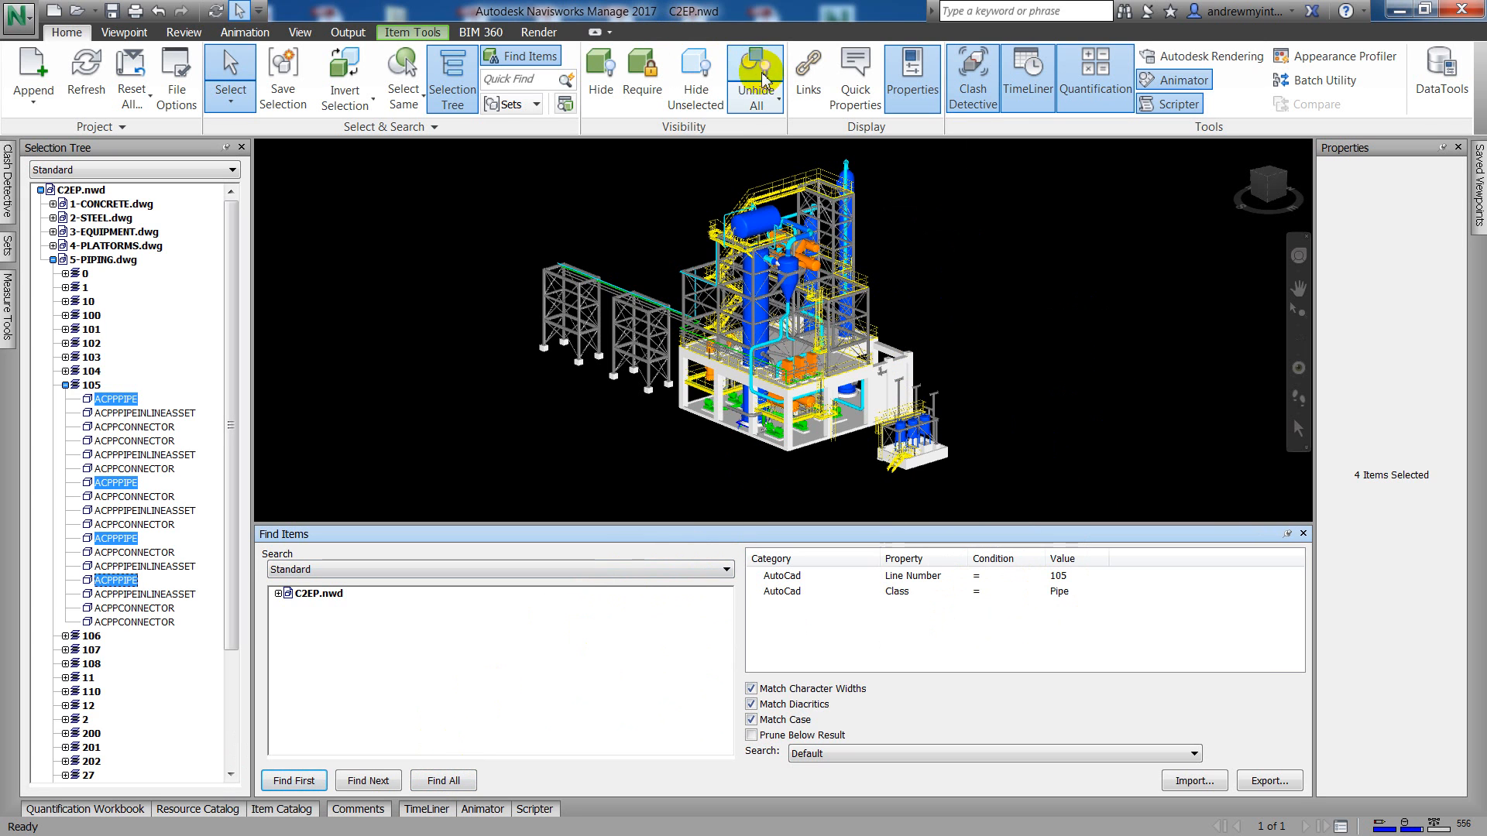
left_click(687, 83)
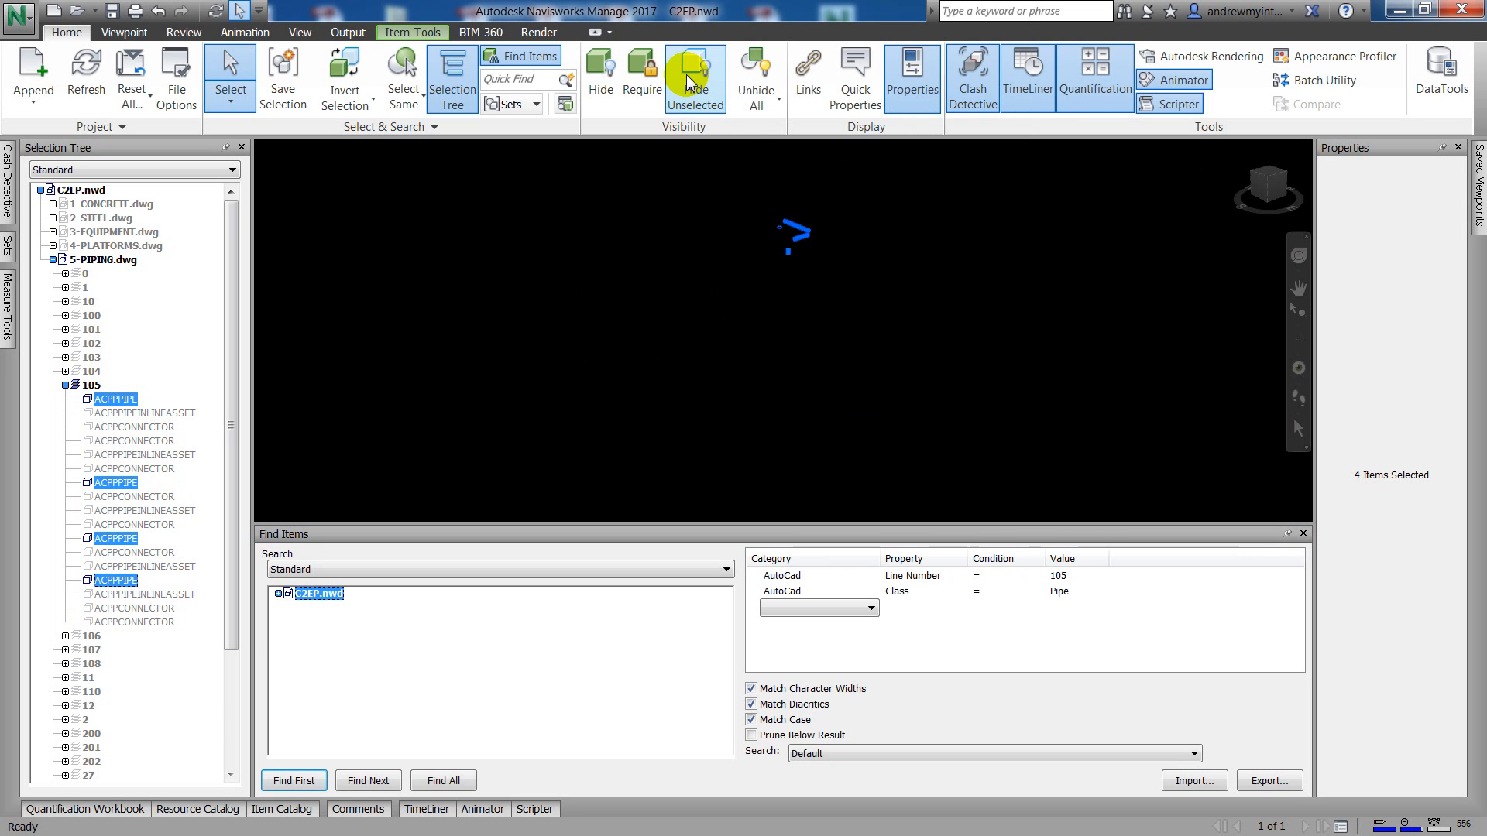
key("ctrl+w")
left_click_drag(816, 334, 1031, 381)
scroll(1027, 378, "up", 1)
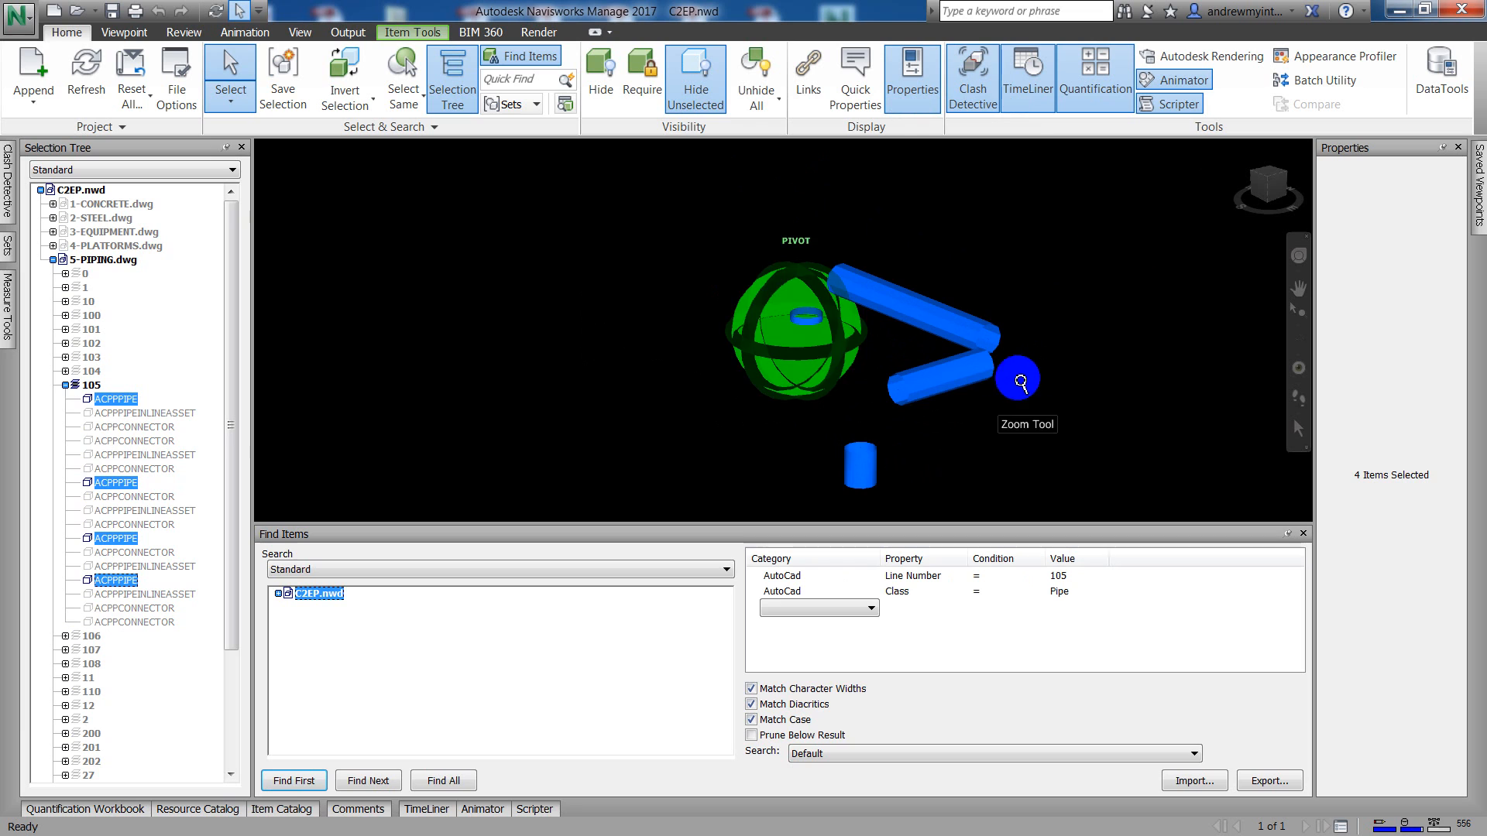
middle_click_drag(951, 389, 860, 389)
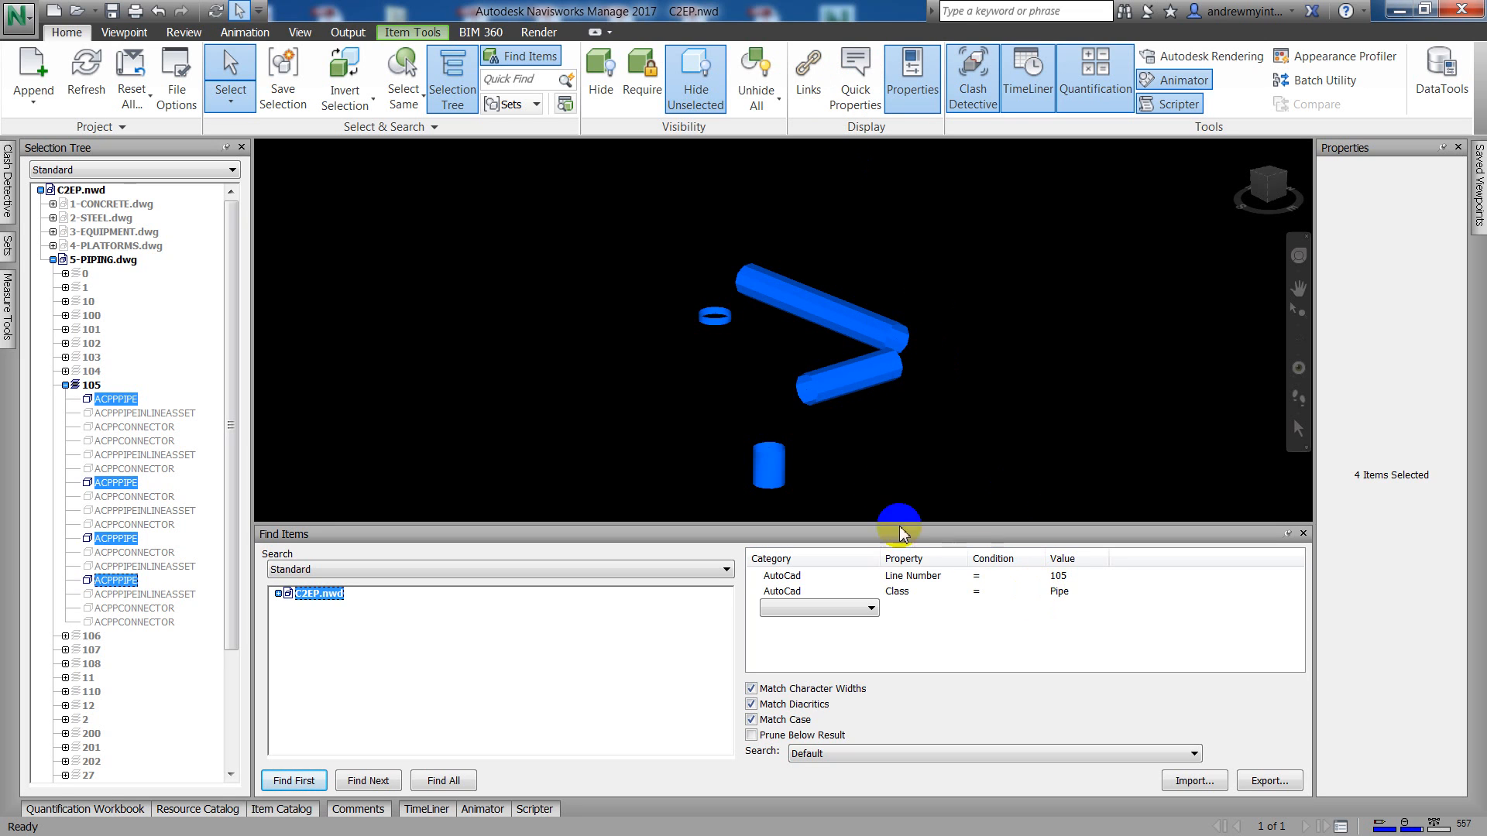
middle_click_drag(880, 389, 923, 342)
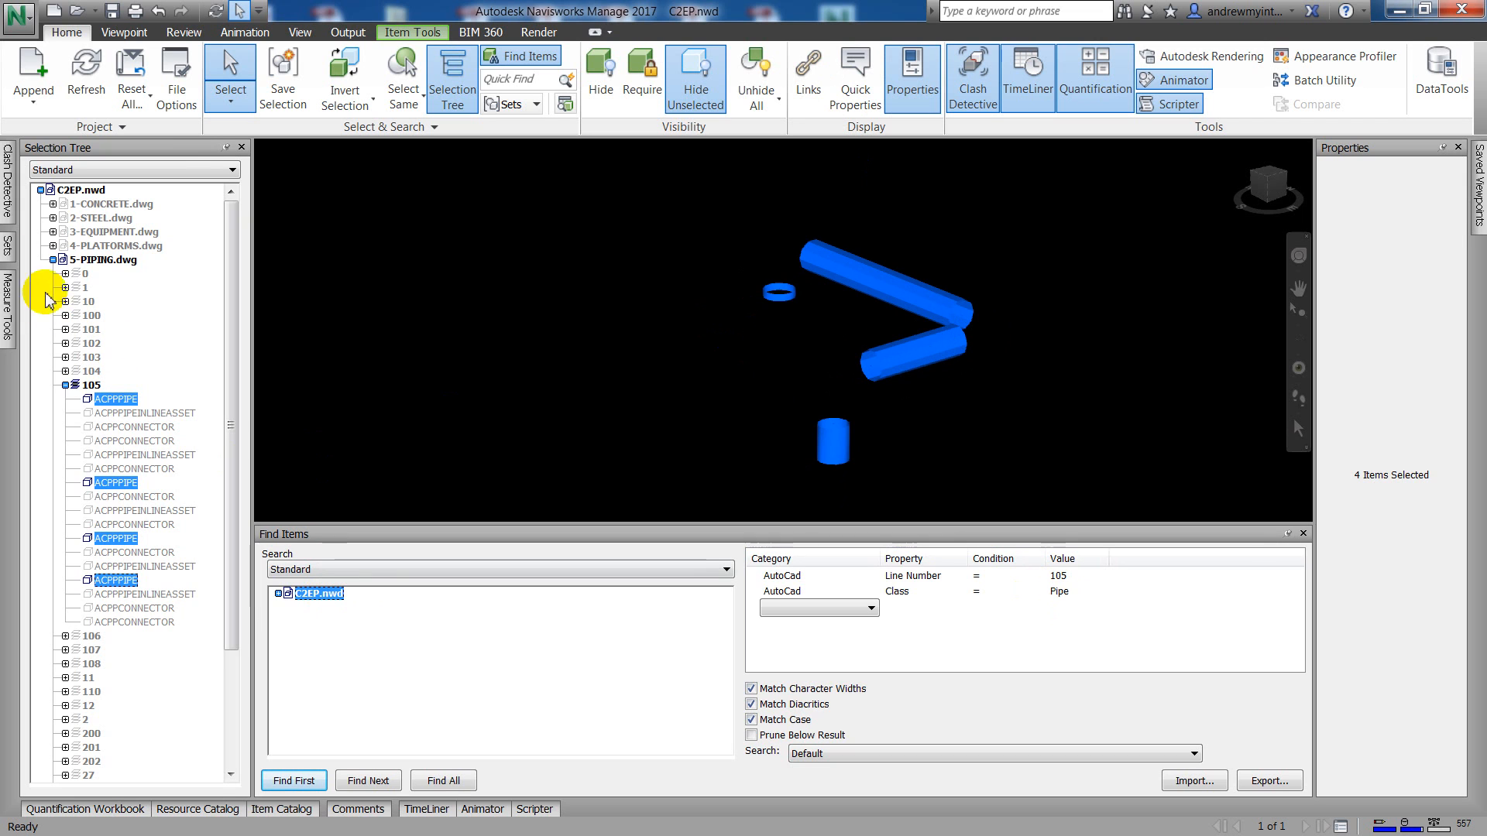
Save the current search as a search set named "Line 105 Pipe"
left_click(9, 245)
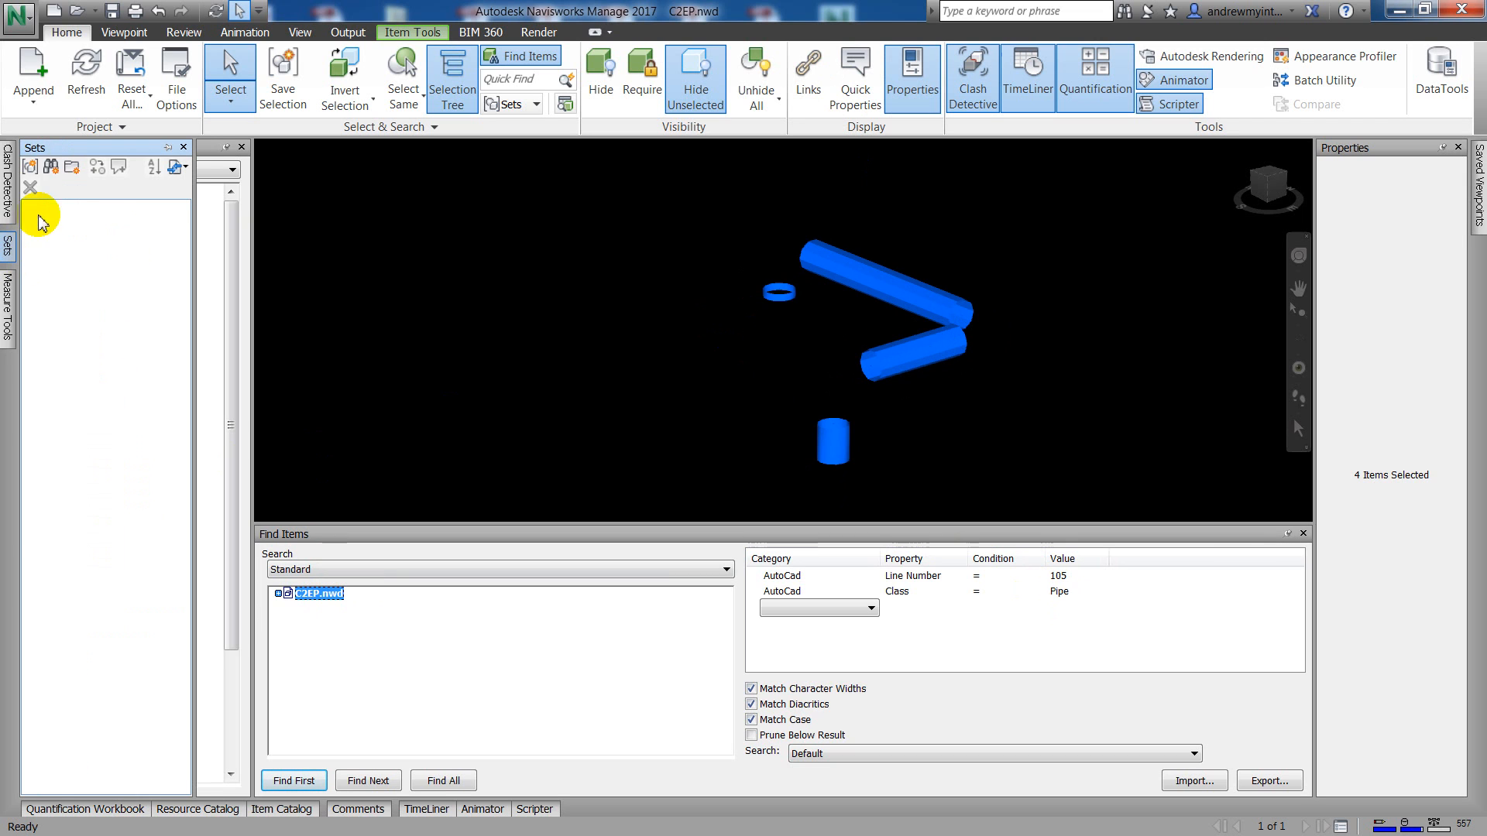
left_click(50, 169)
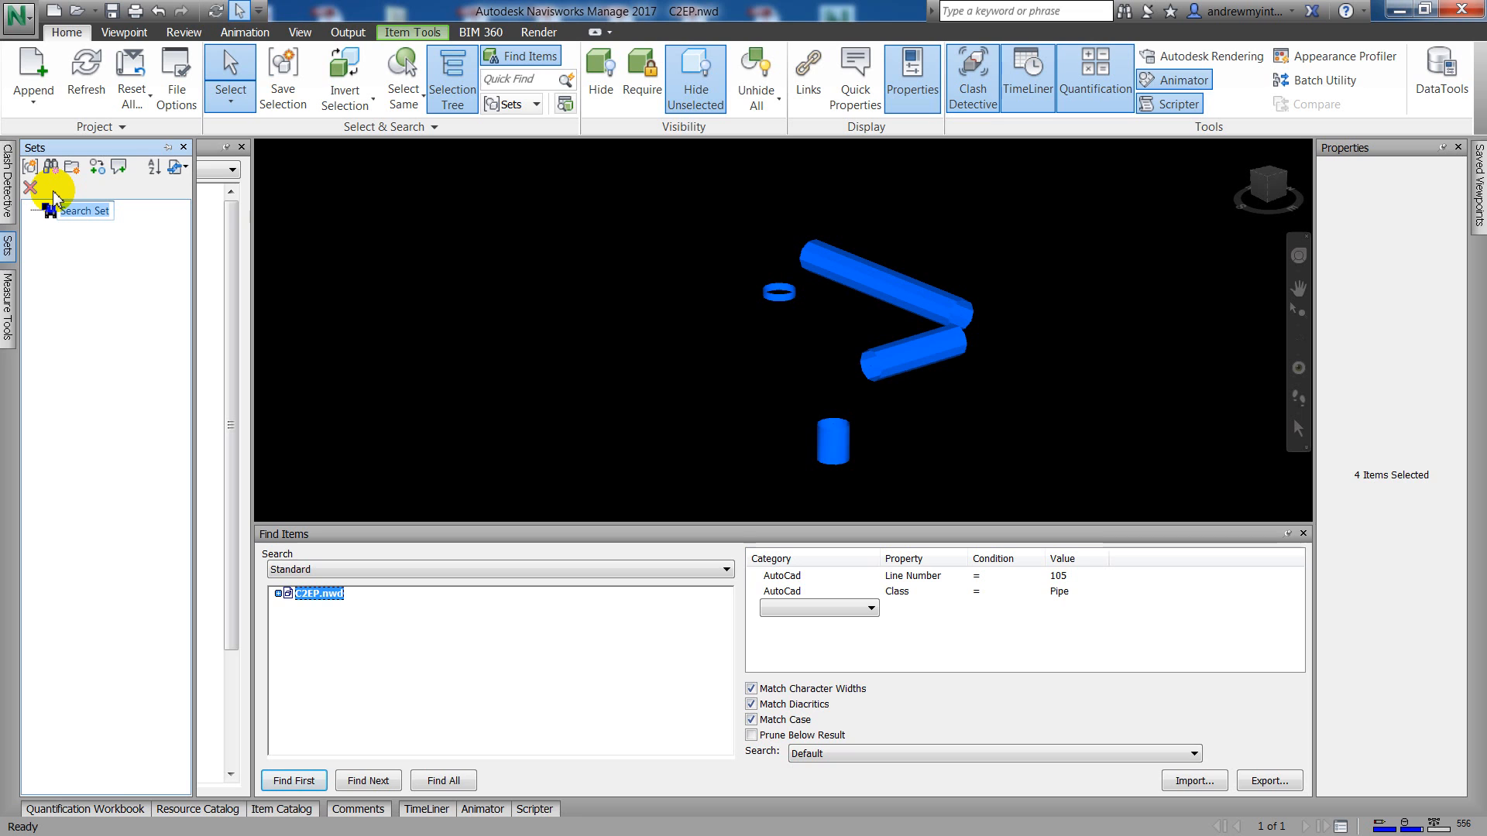
key("BackSpace")
type("Line 105 Pipe")
key("Return")
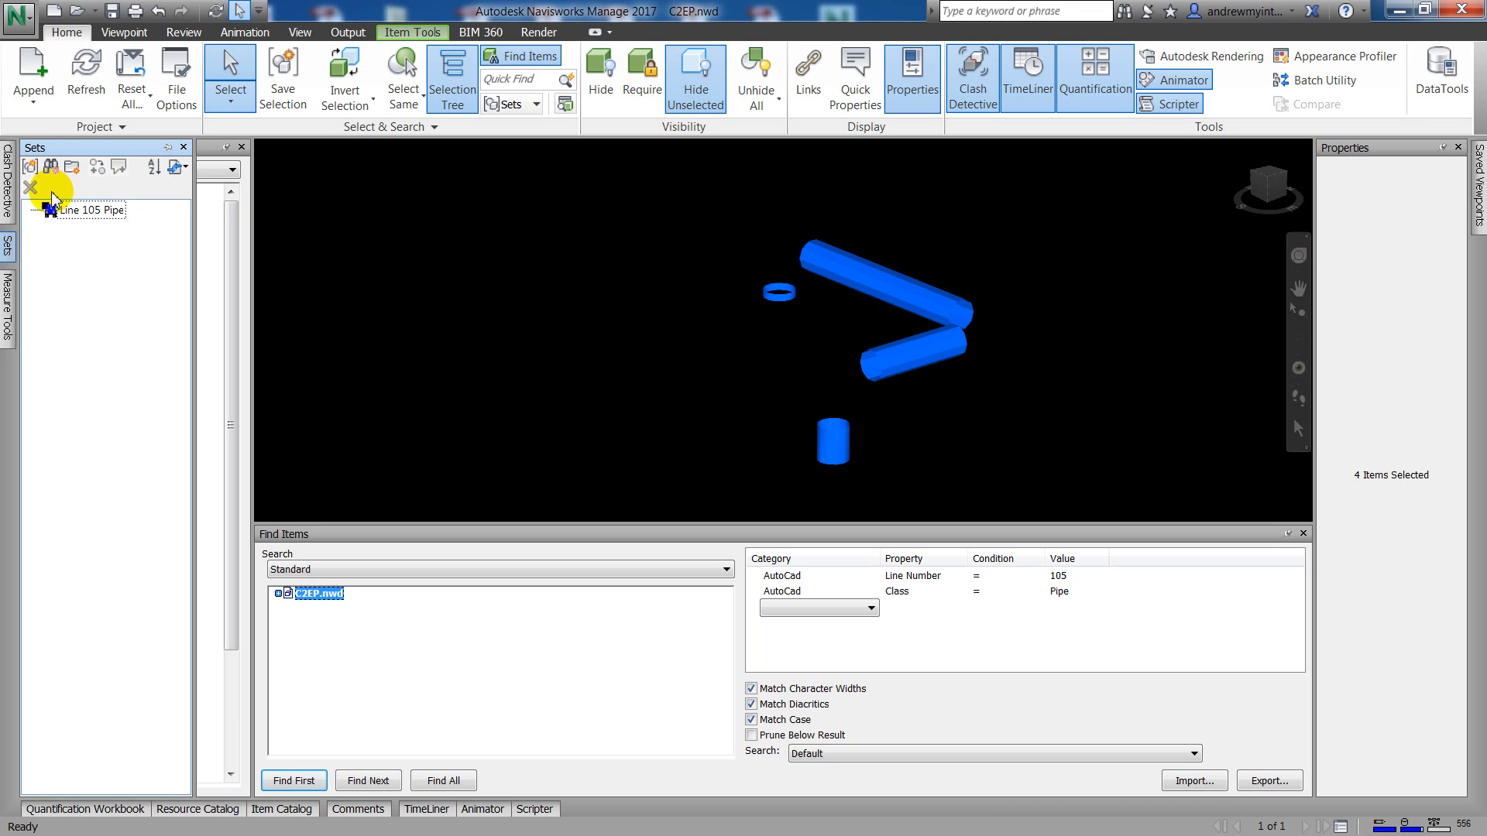
left_click(83, 295)
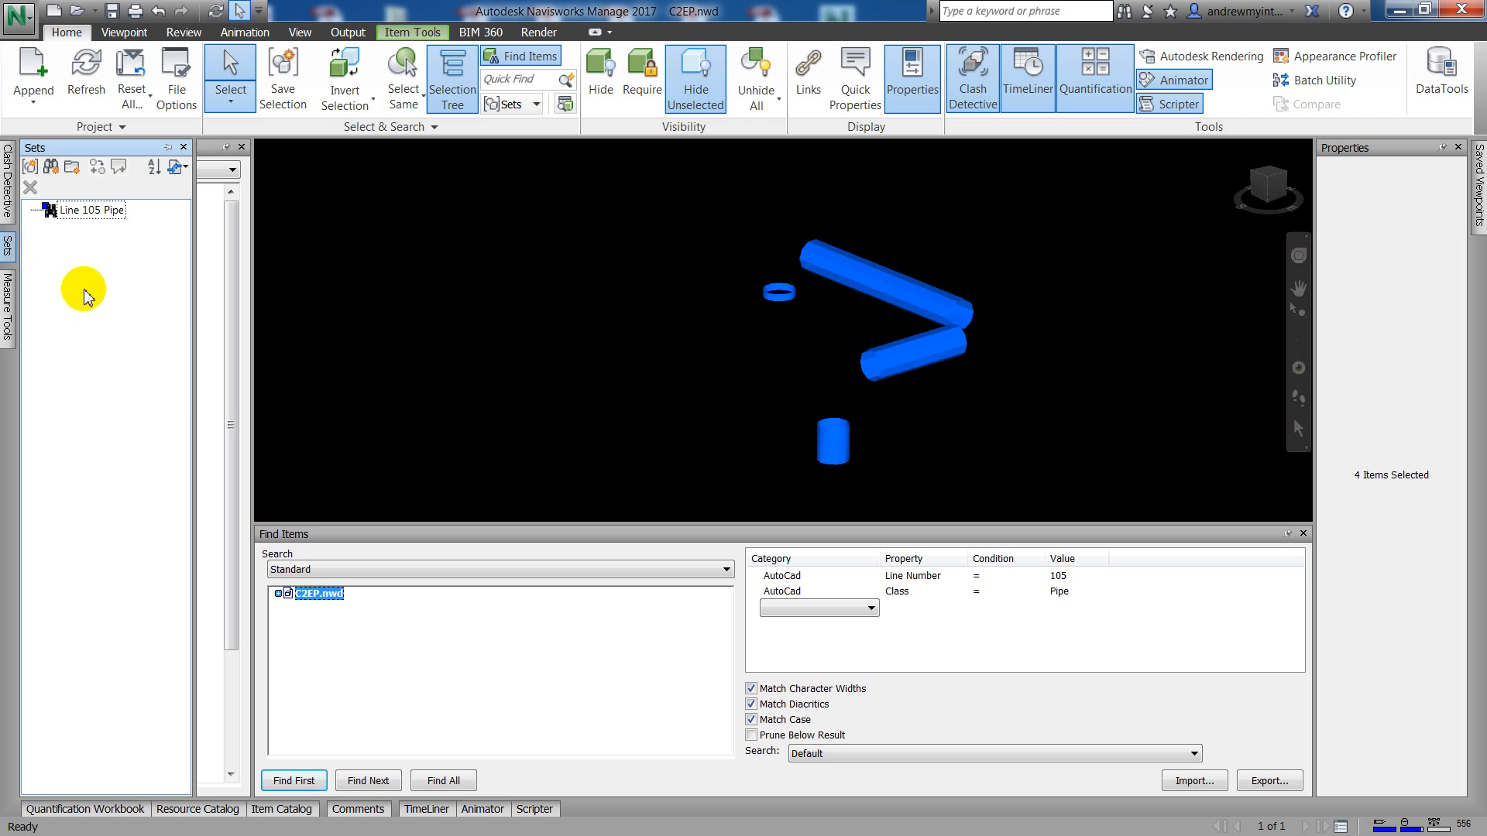
Unhide all model items and return to the home view of the whole plant
left_click(756, 76)
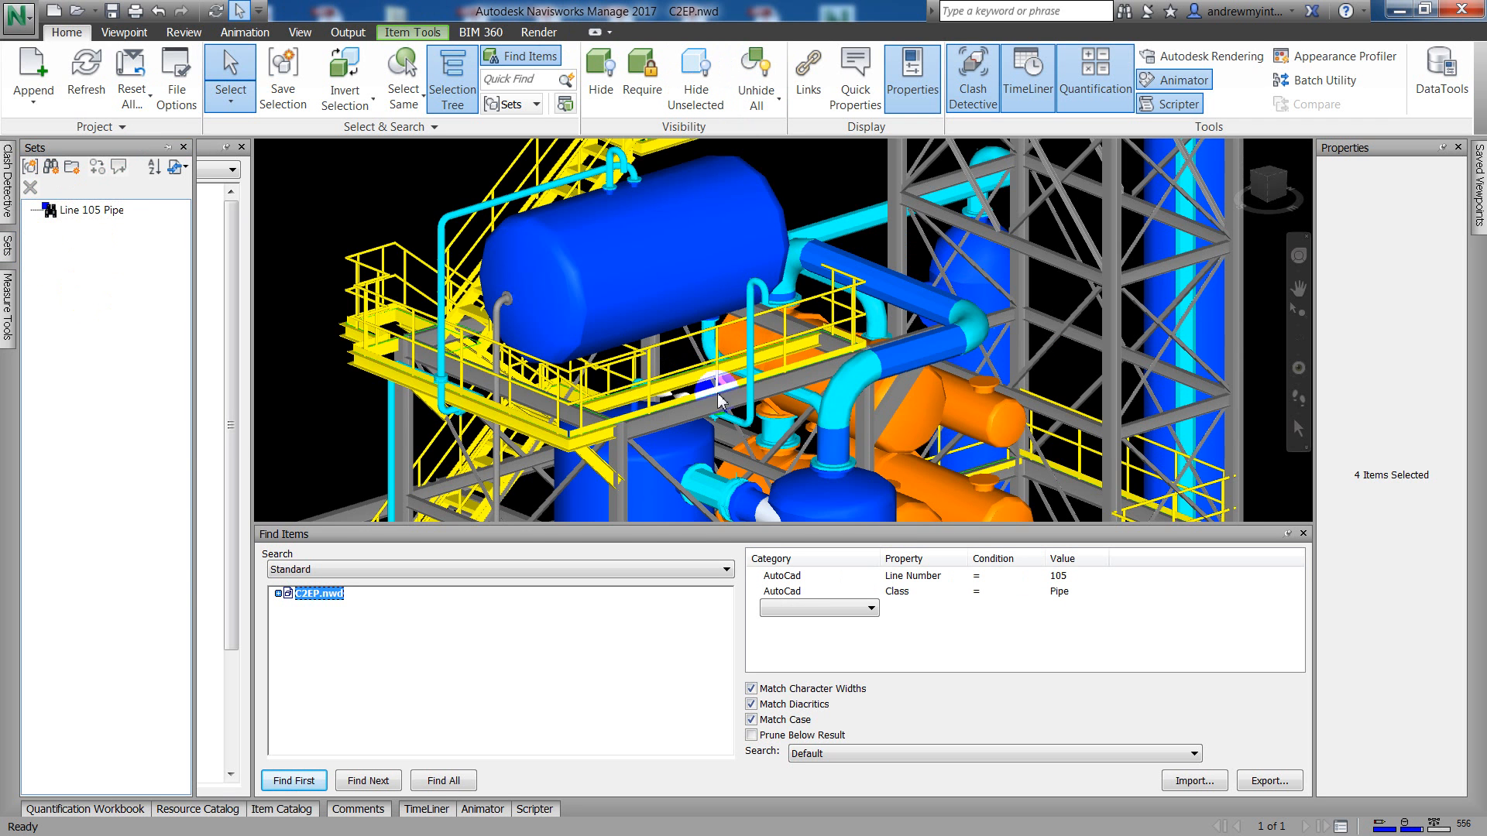
scroll(719, 400, "down", 5)
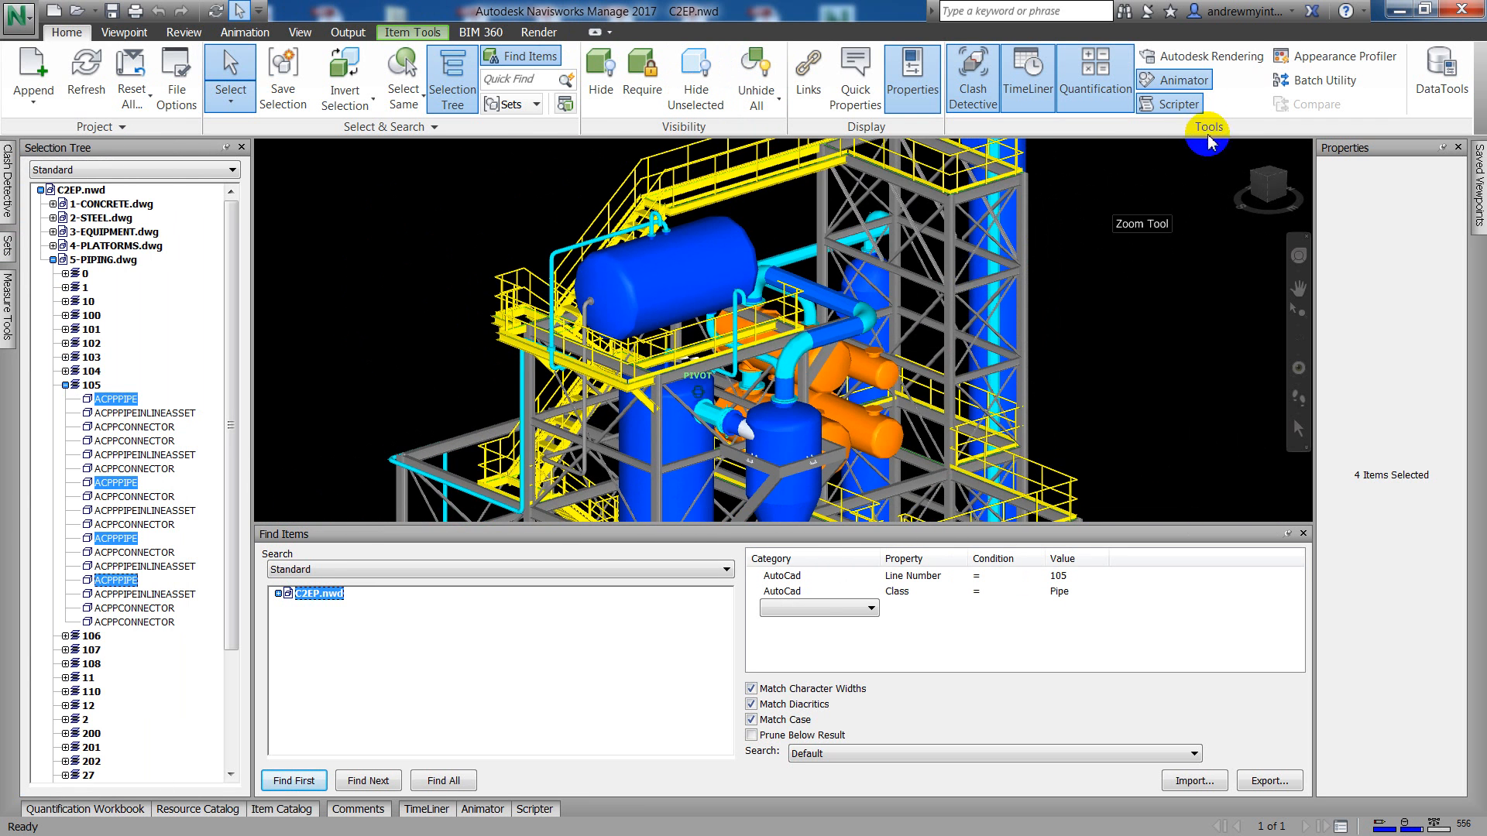
left_click(1234, 146)
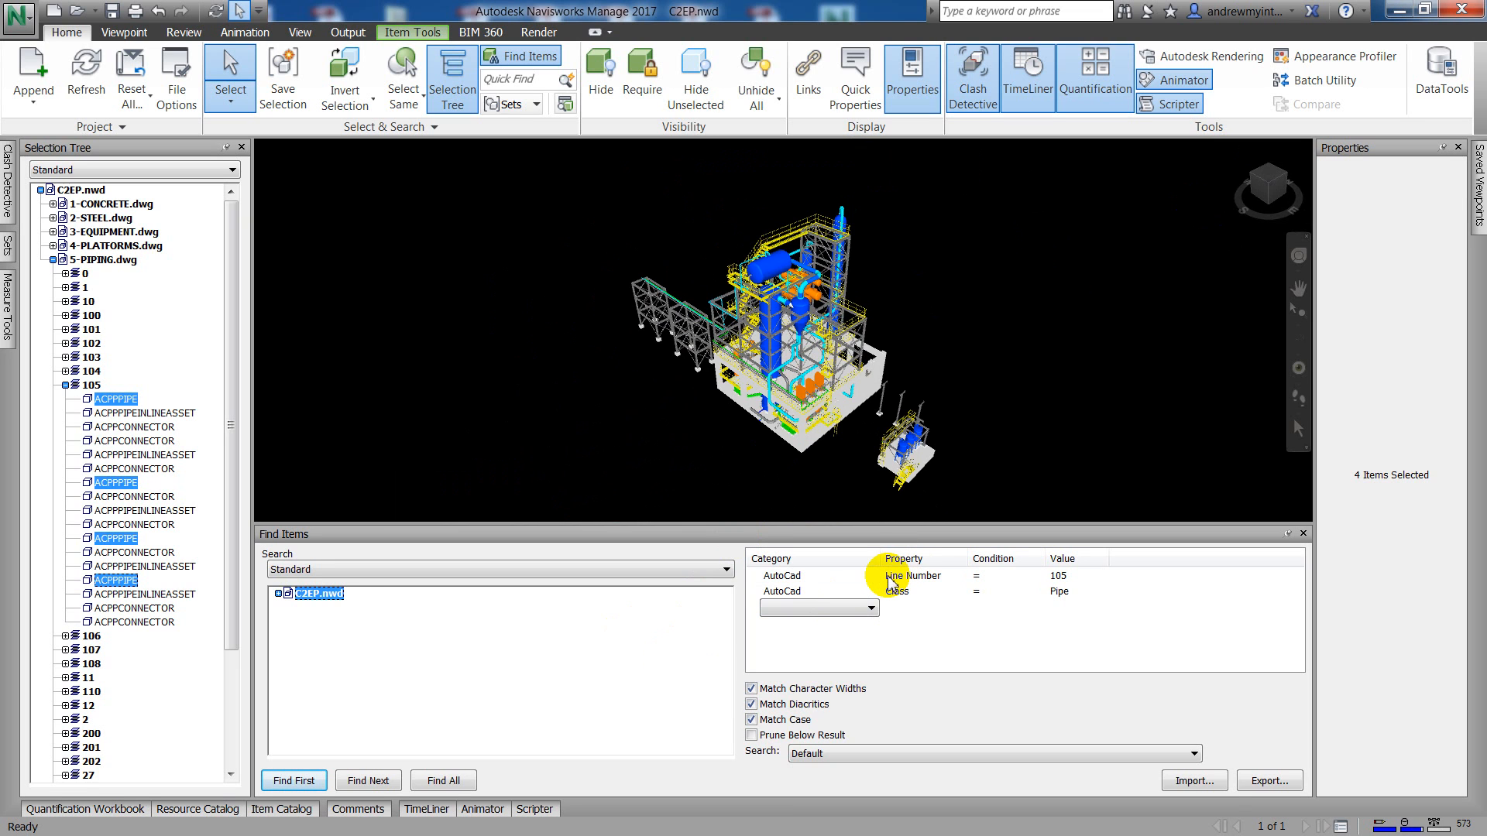
left_click(946, 577)
left_click(957, 578)
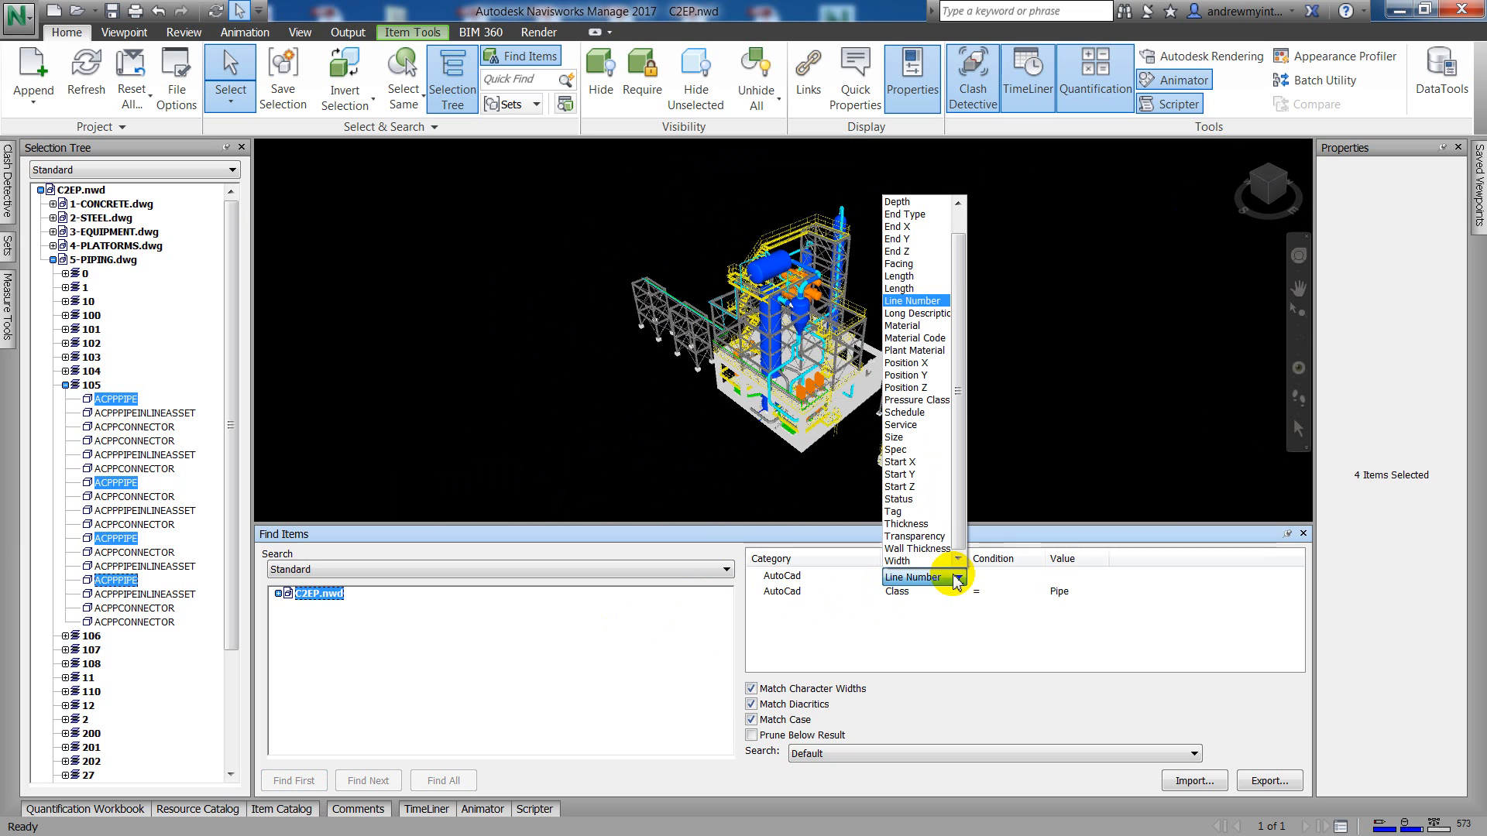
scroll(918, 294, "up", 1)
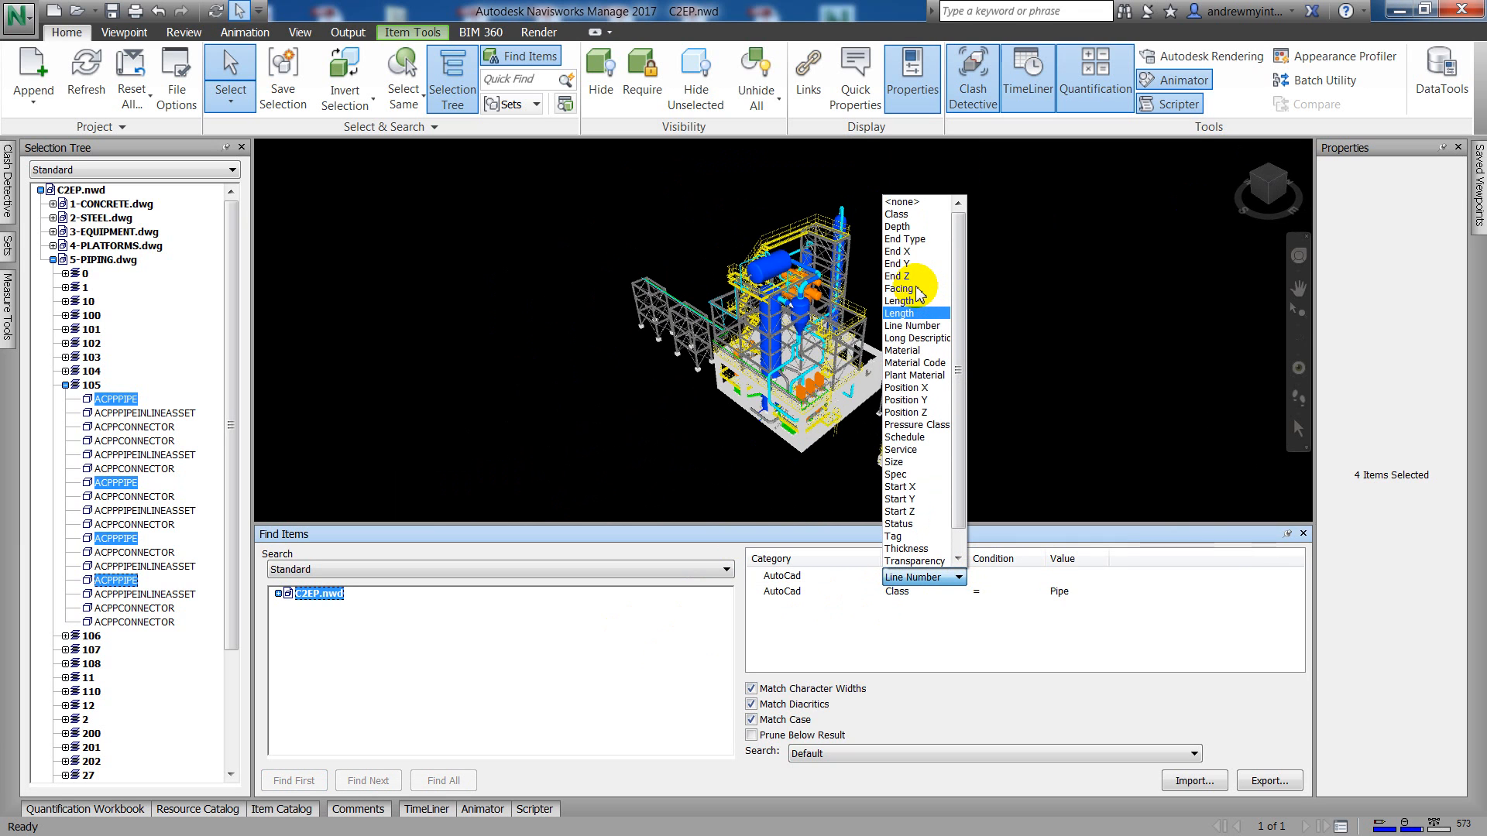
left_click(661, 699)
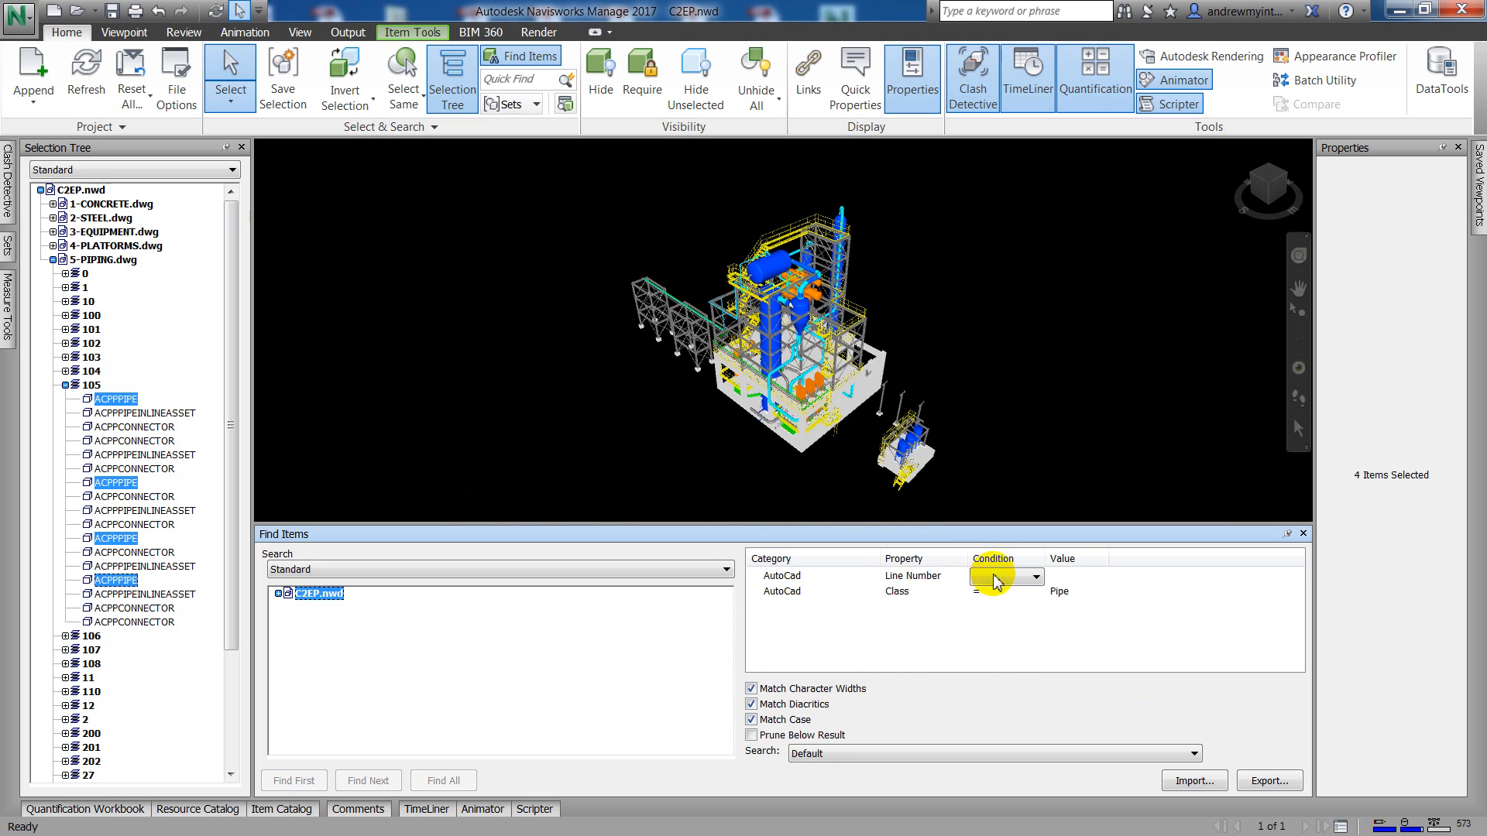
left_click(1018, 578)
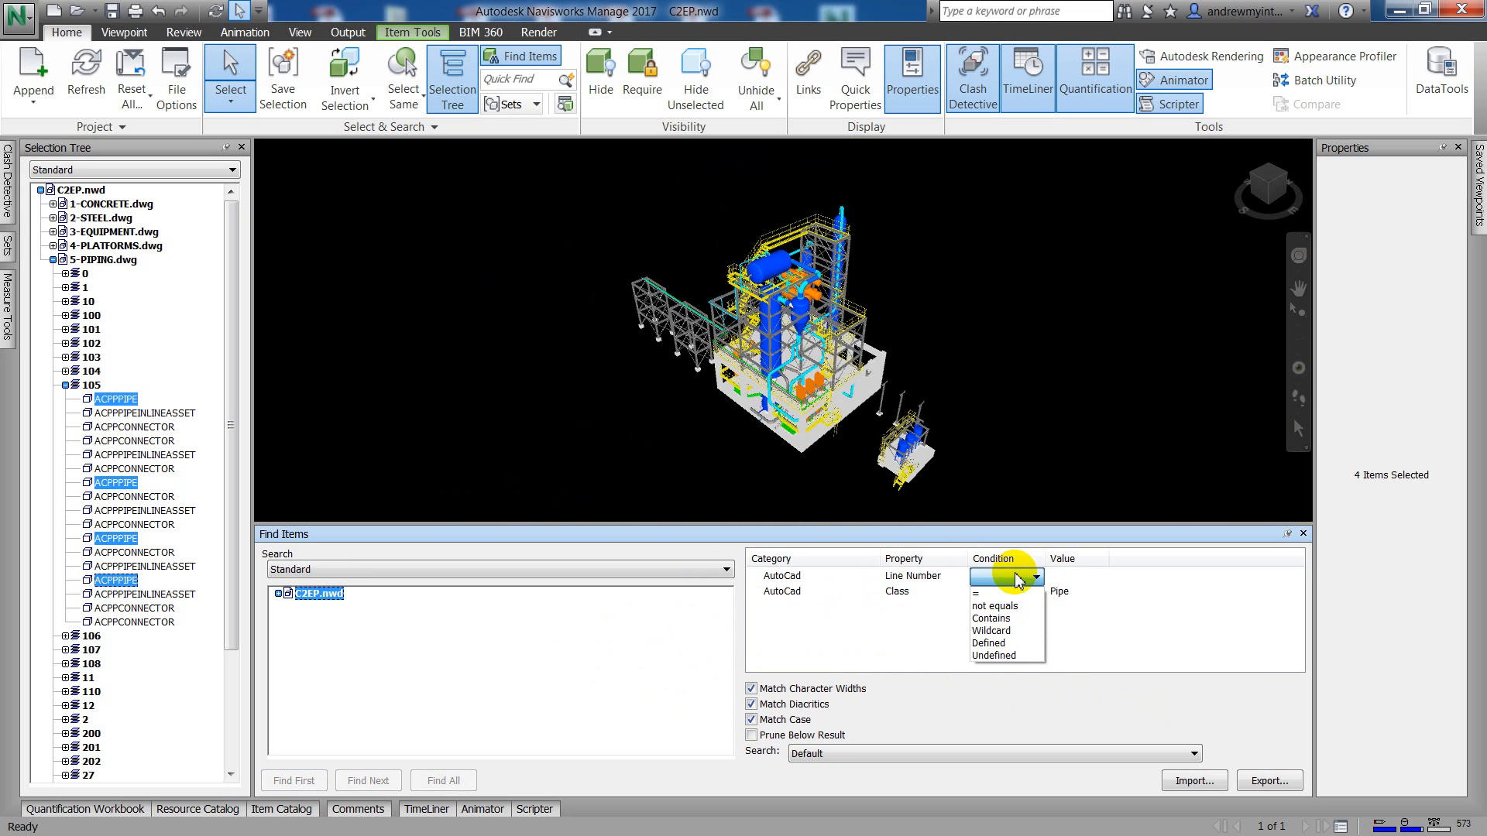
Change the first search condition to AutoCad Schedule = SCH10S and find all matching items
left_click(929, 577)
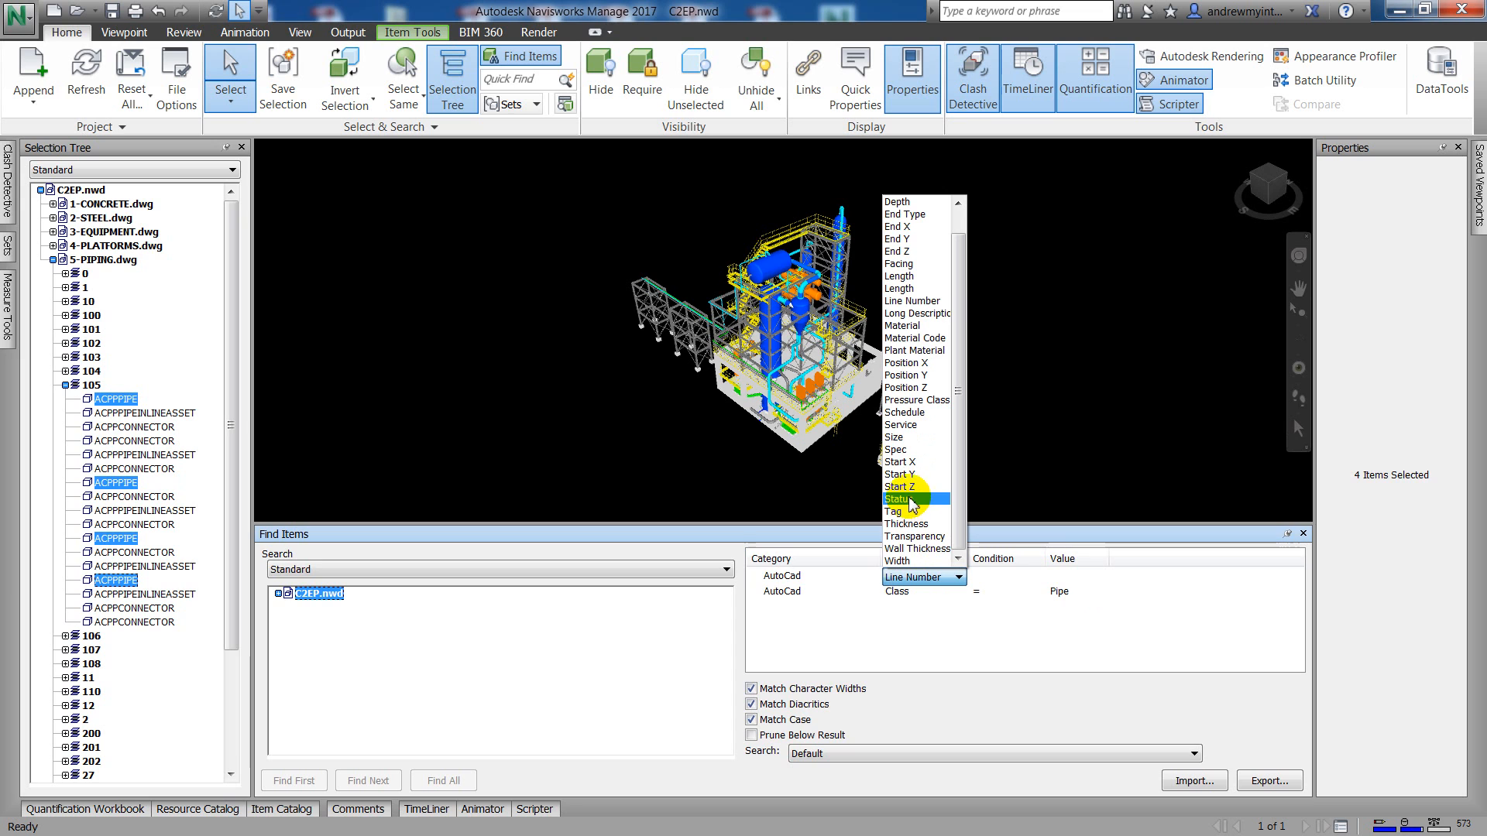
left_click(903, 413)
left_click(994, 580)
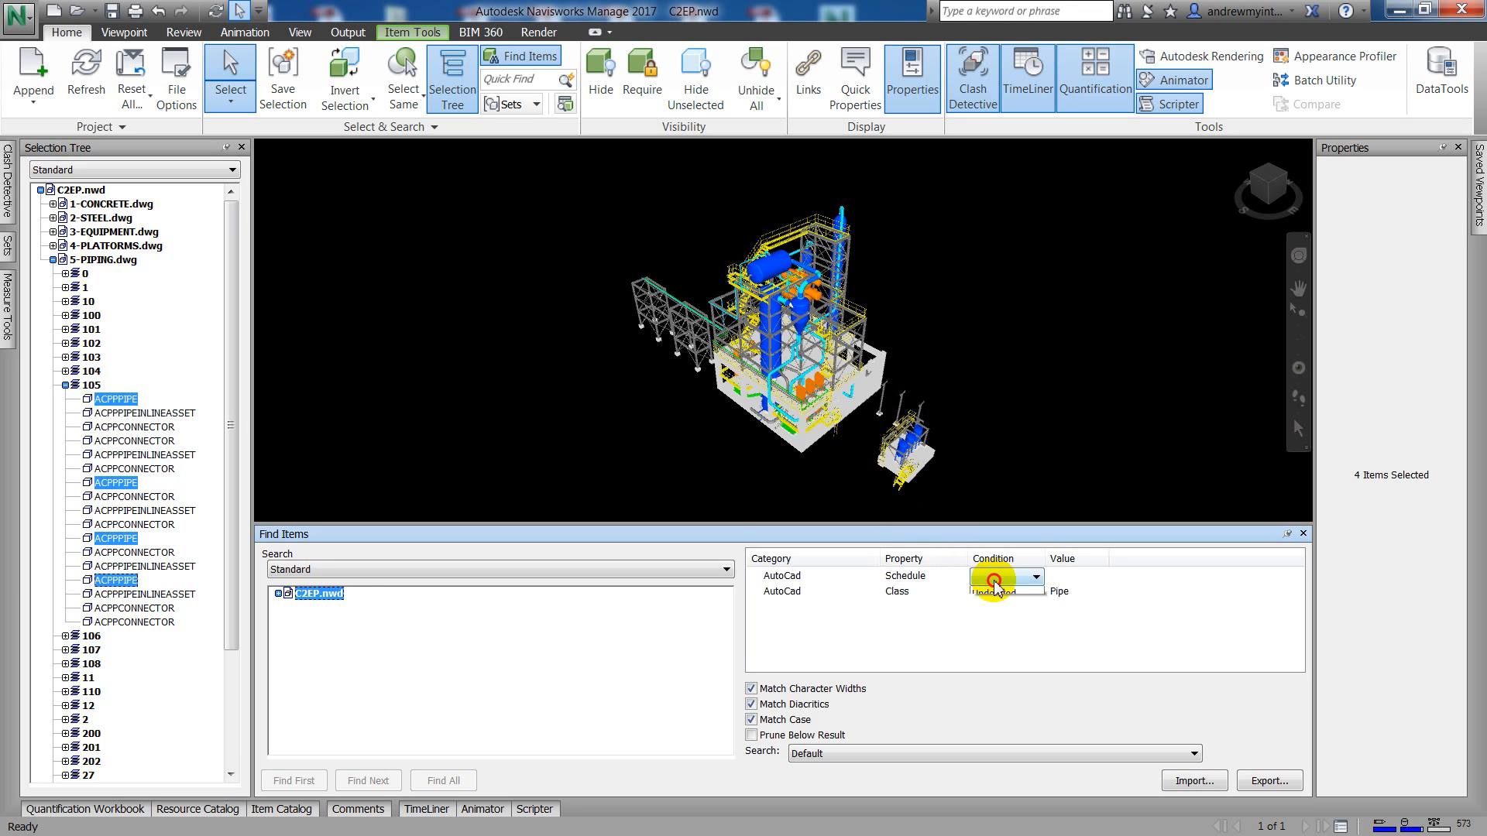
left_click(999, 593)
left_click(1071, 580)
left_click(1096, 580)
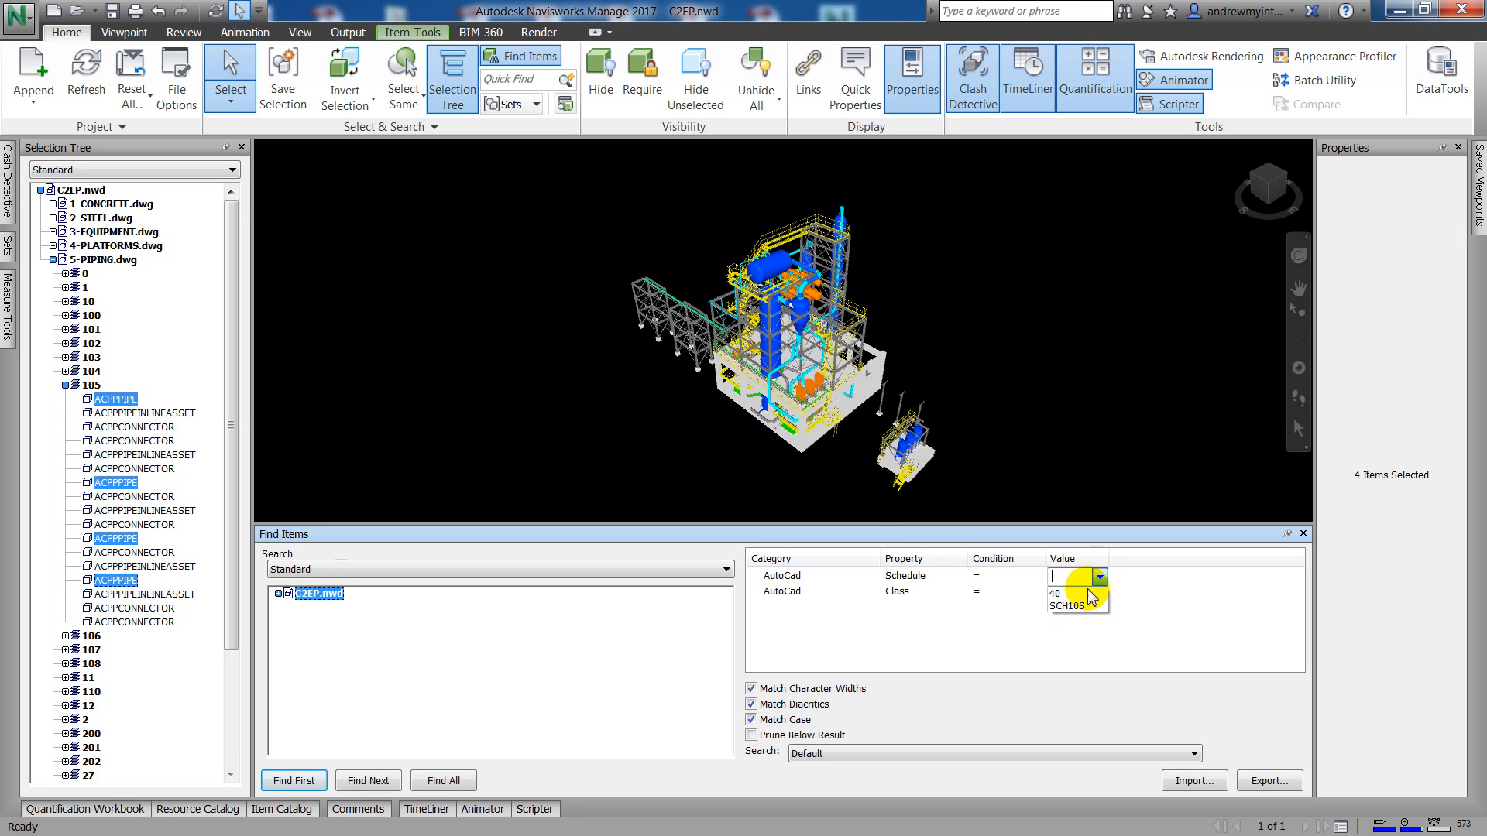
left_click(1069, 605)
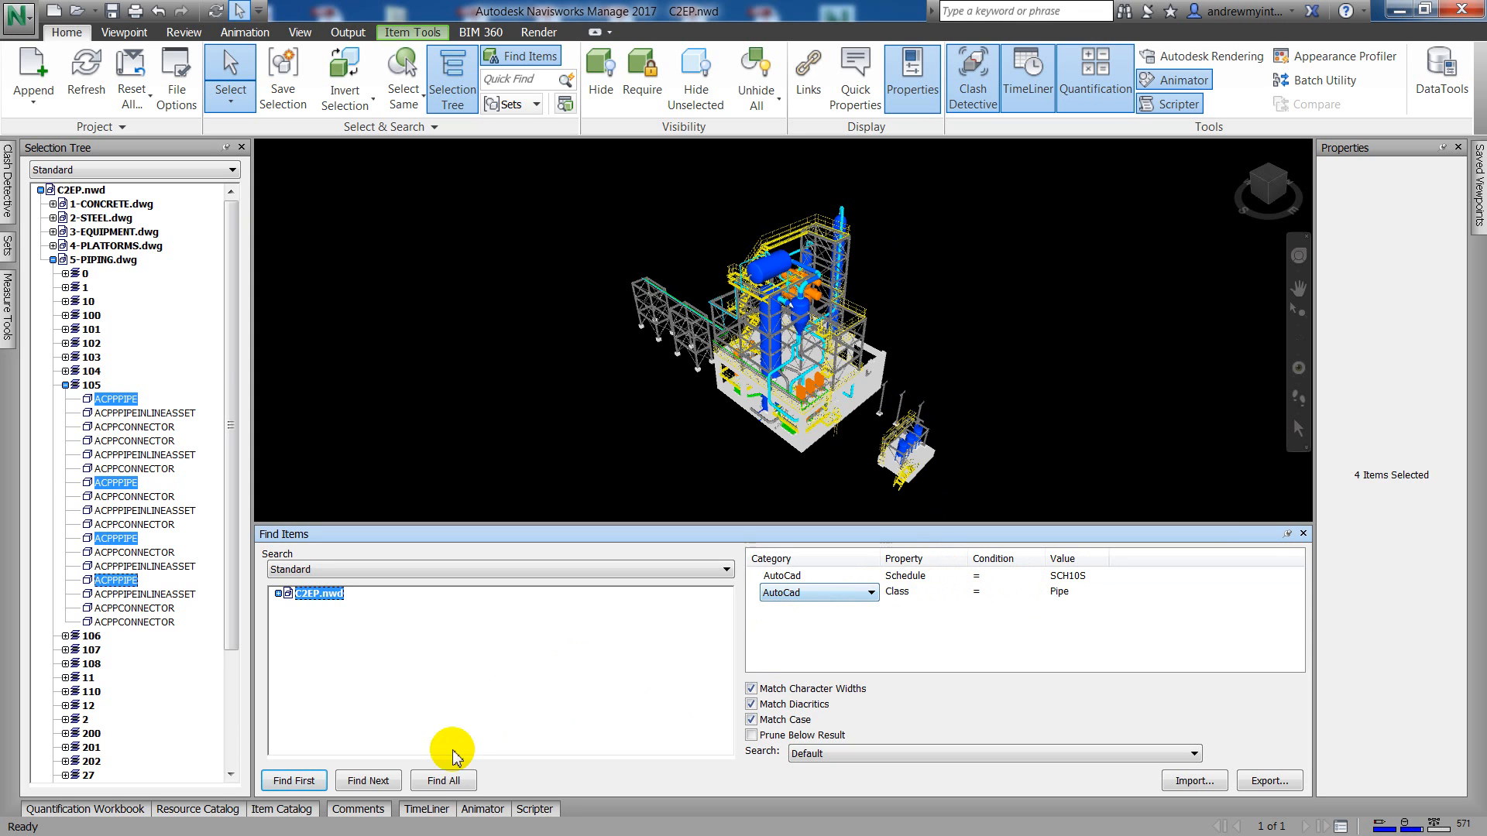
left_click(442, 780)
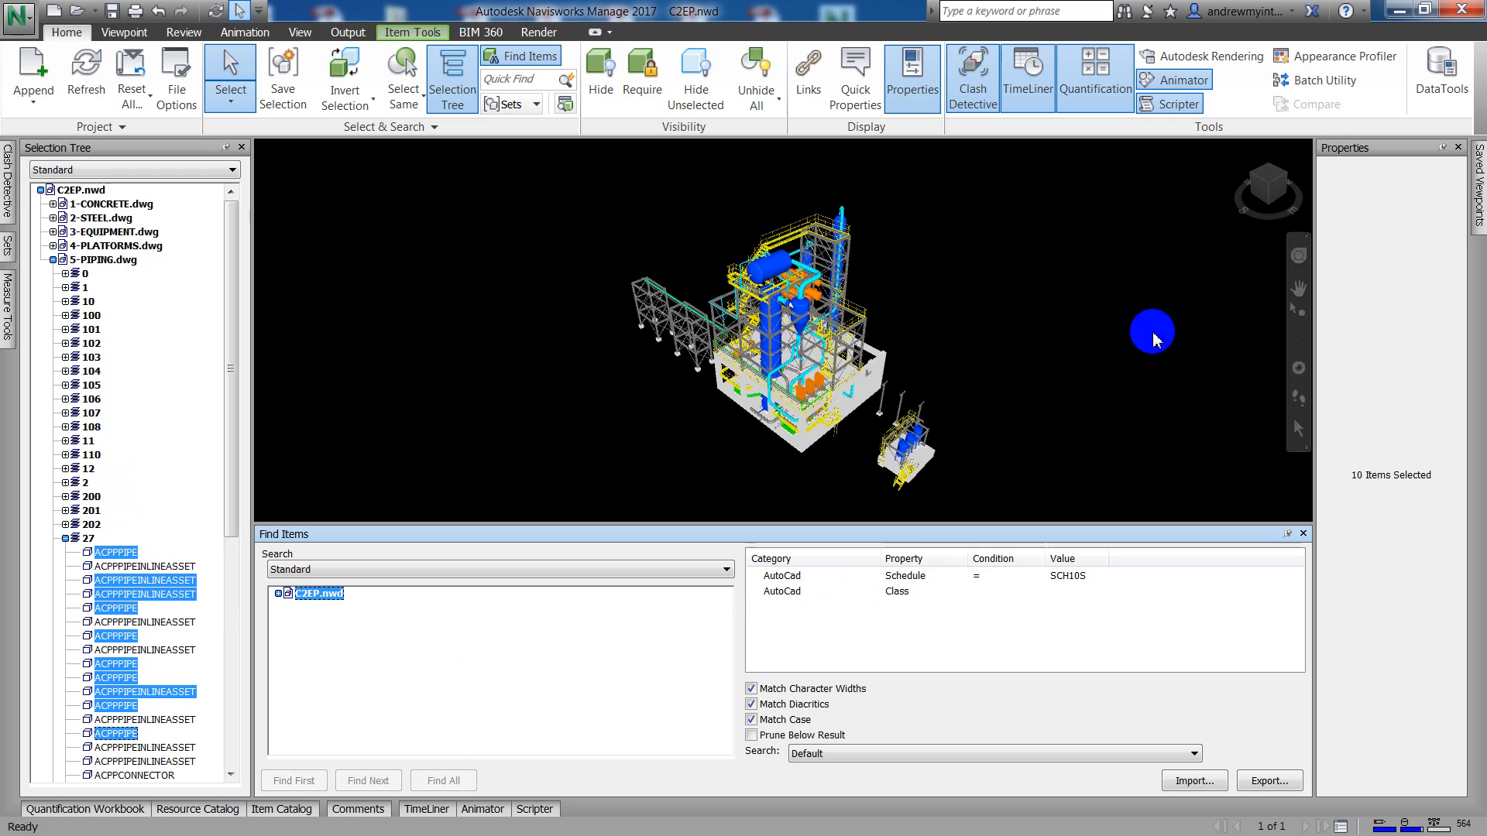
Complete the second search condition on the Class property with condition = and value Pipe
left_click(1007, 591)
left_click(1007, 593)
left_click(1007, 608)
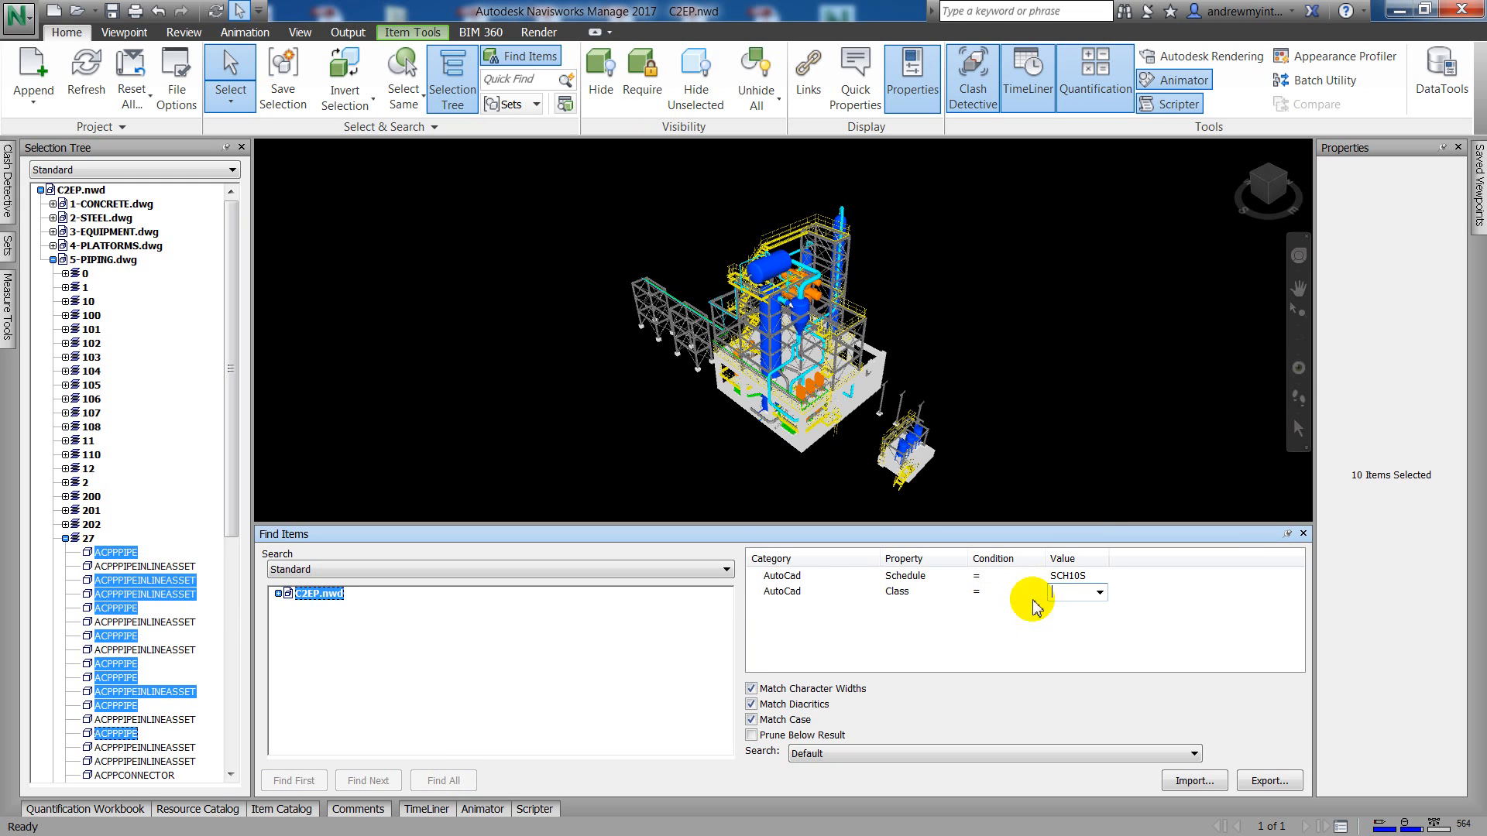
left_click(1085, 591)
left_click(1100, 593)
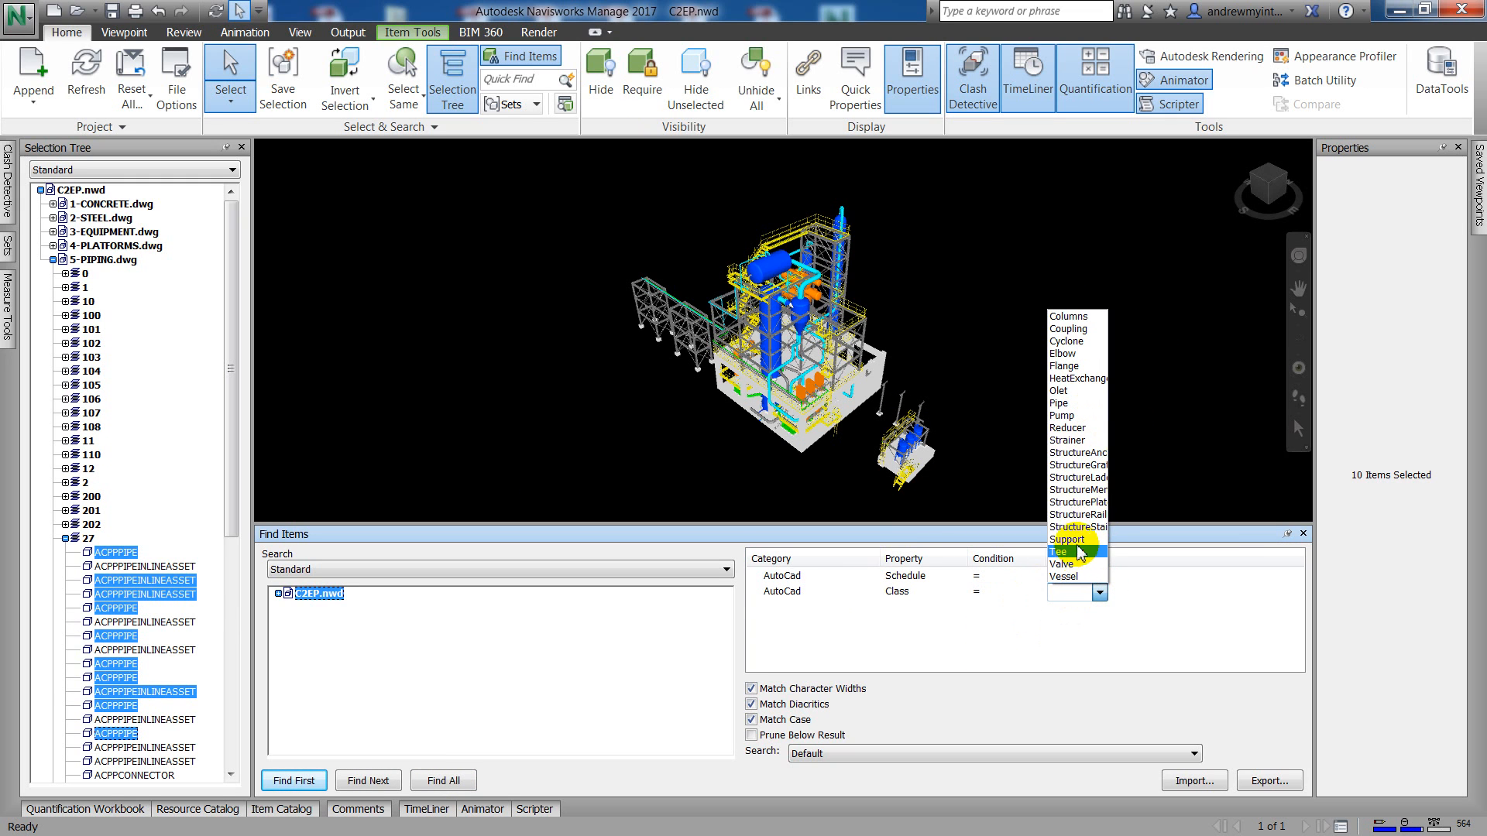
left_click(1075, 403)
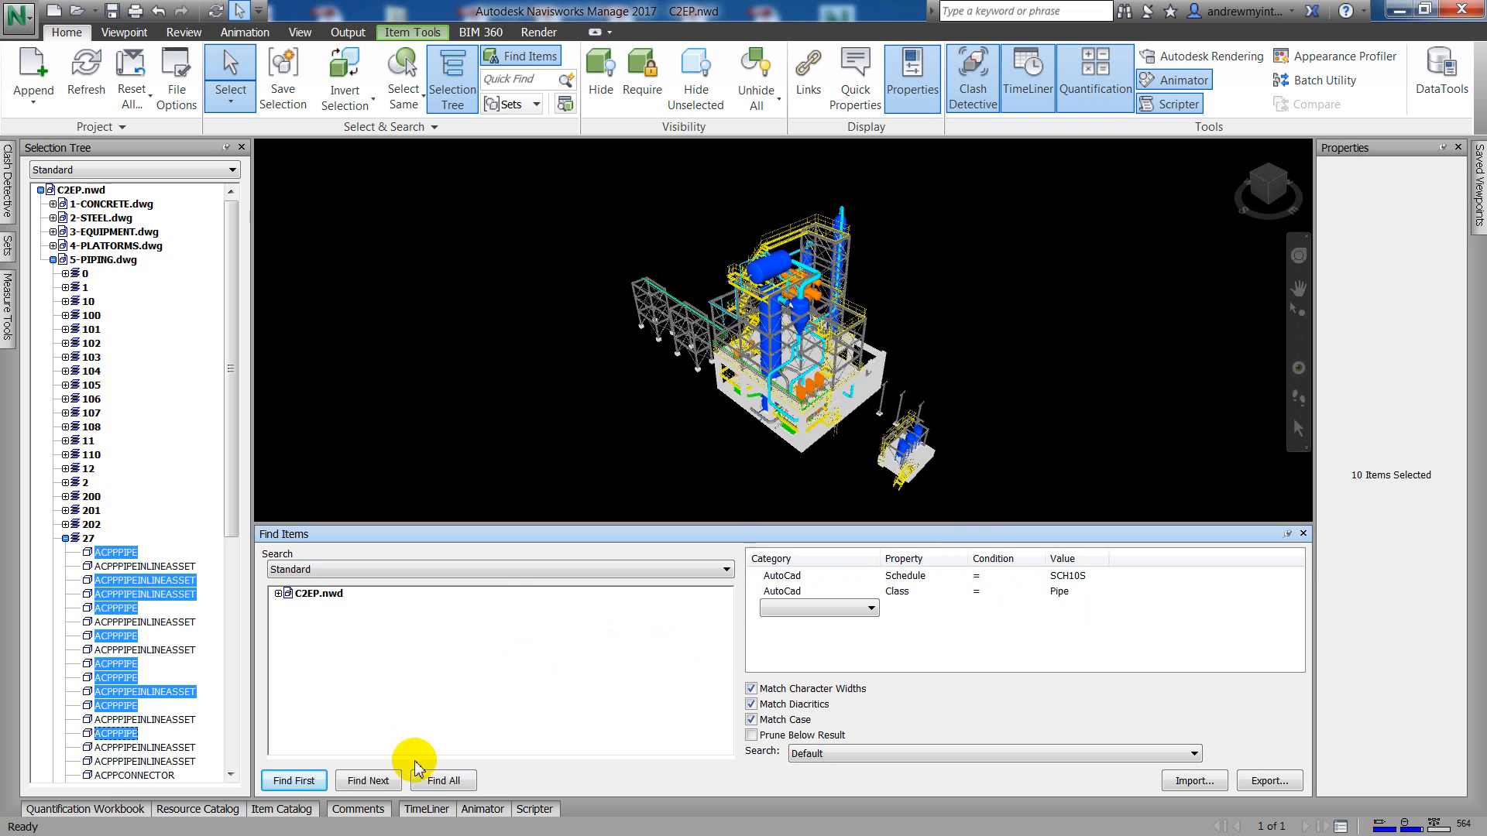
Find all Pipe items with schedule SCH10S and hide everything that is not selected
left_click(442, 780)
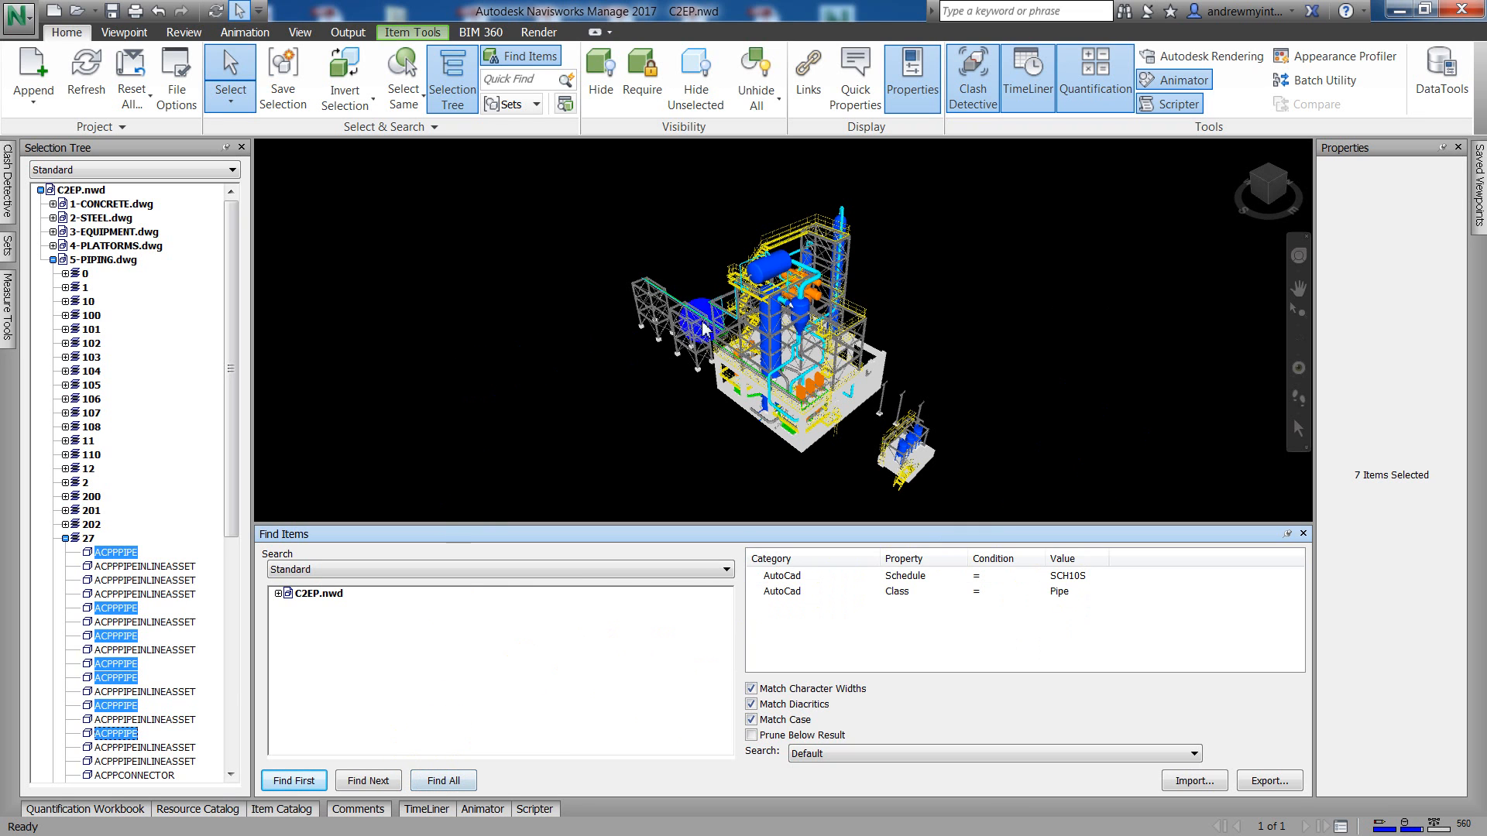
left_click(705, 72)
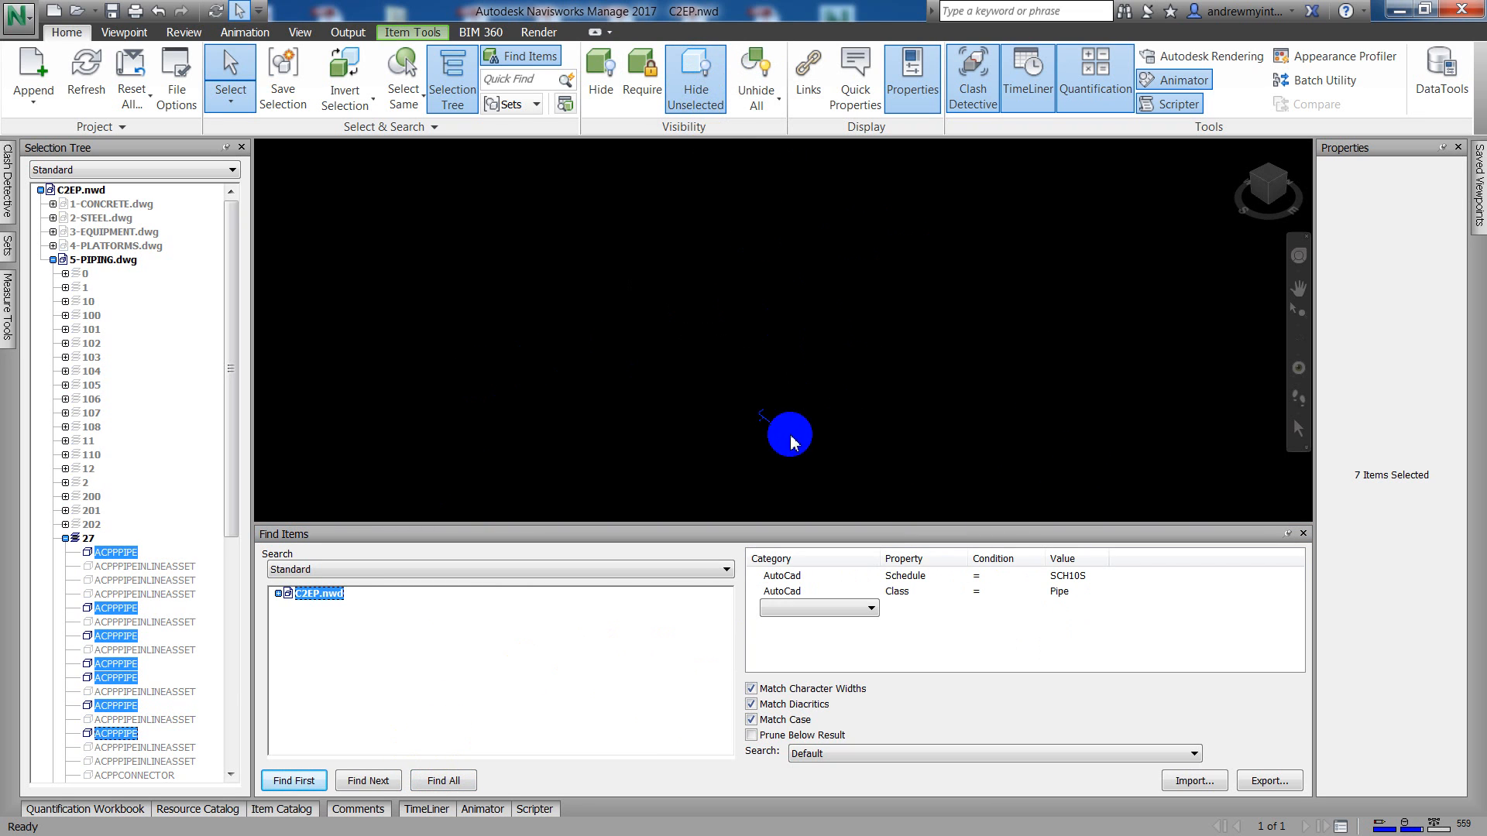
middle_click_drag(804, 432, 840, 372)
scroll(838, 371, "up", 7)
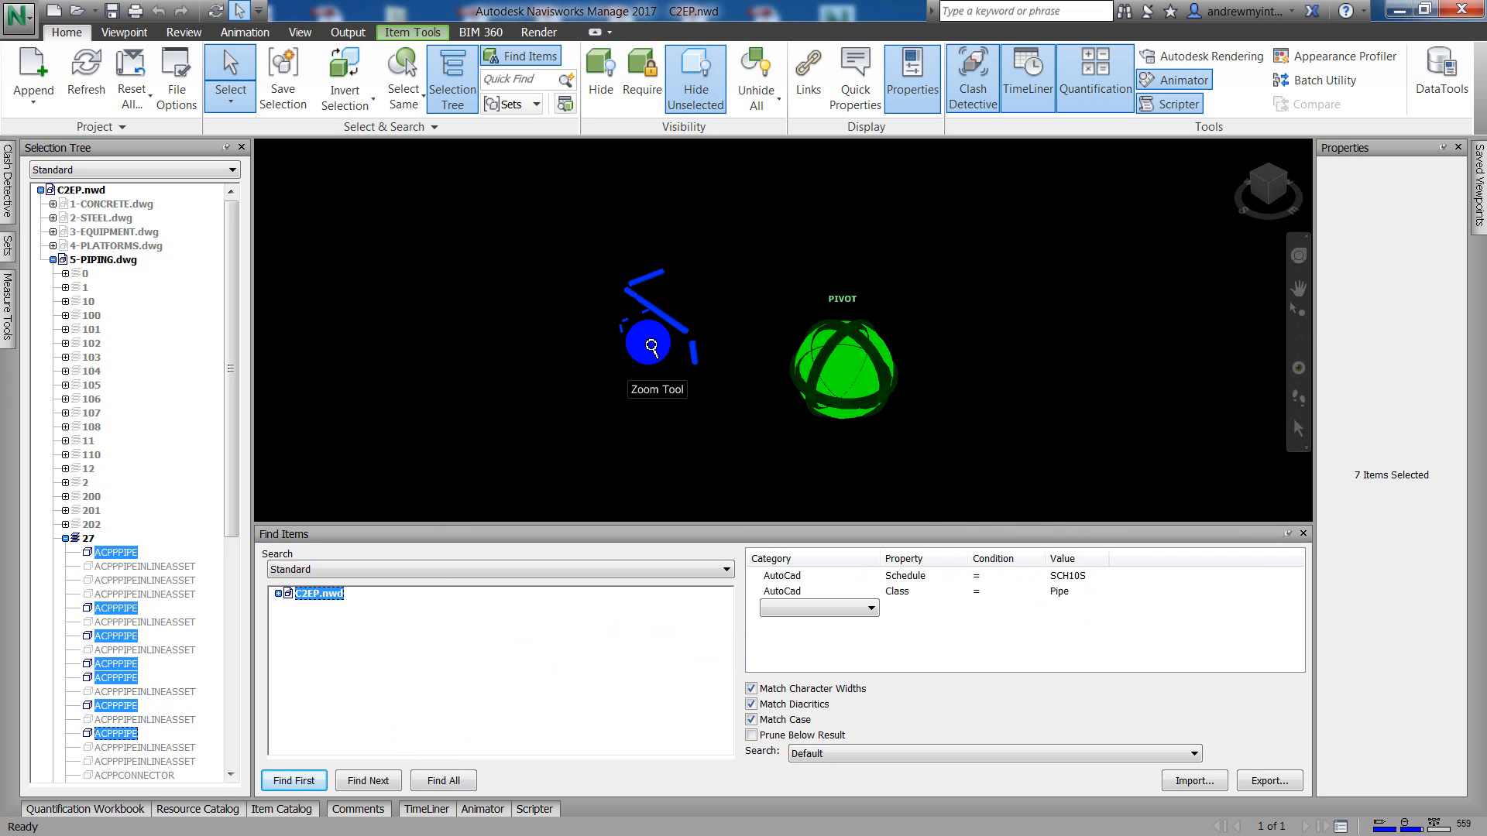
middle_click_drag(680, 347, 891, 398)
scroll(898, 396, "up", 4)
scroll(904, 395, "up", 2)
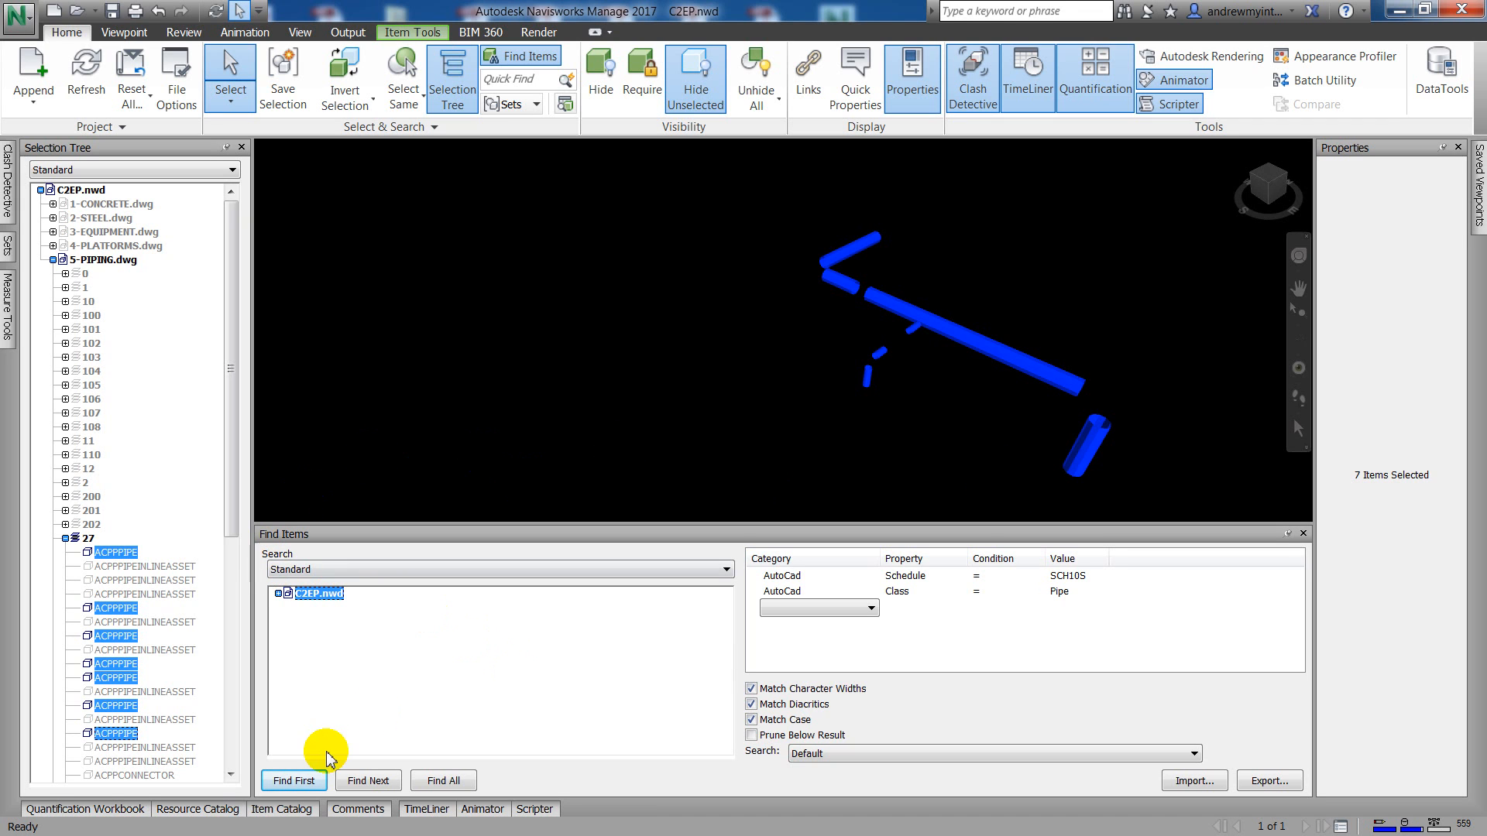
Save the current search as a search set named "SCH10S Pipes"
left_click(7, 256)
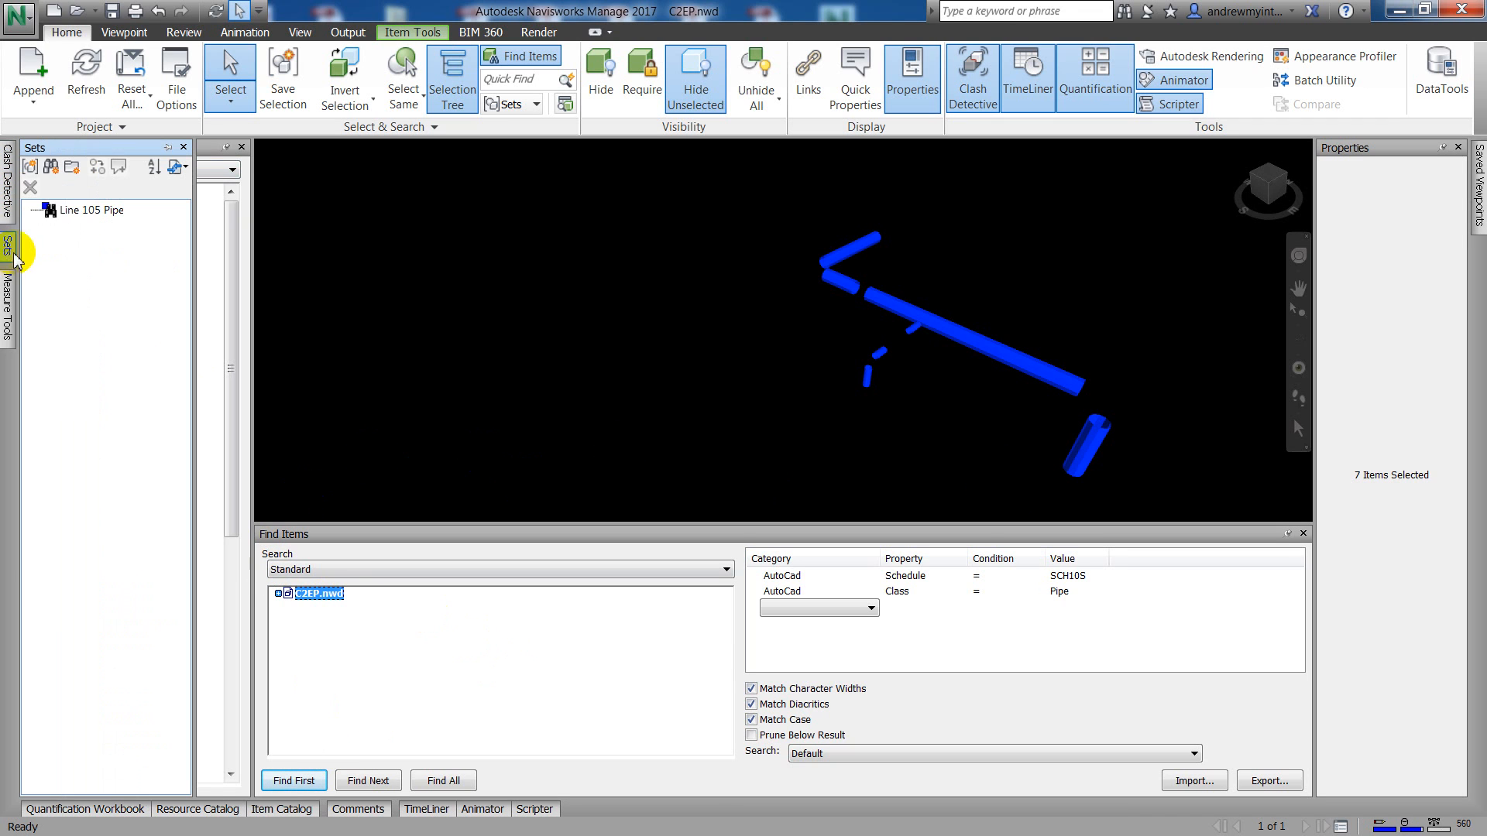
left_click(51, 166)
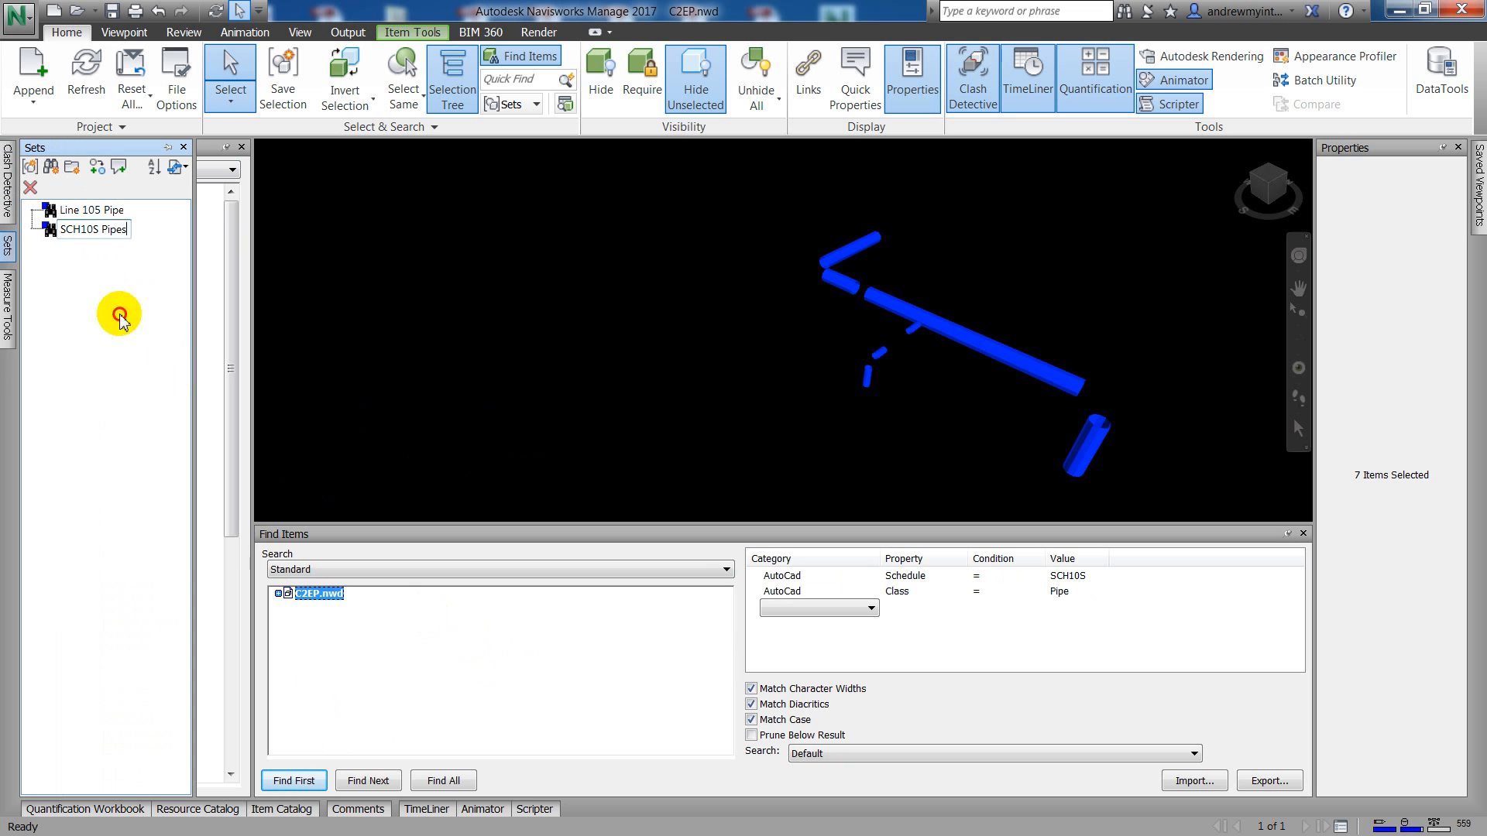
Rename the "Line 105 Pipe" search set to "Line 105 Pipes"
left_click(109, 210)
right_click(126, 215)
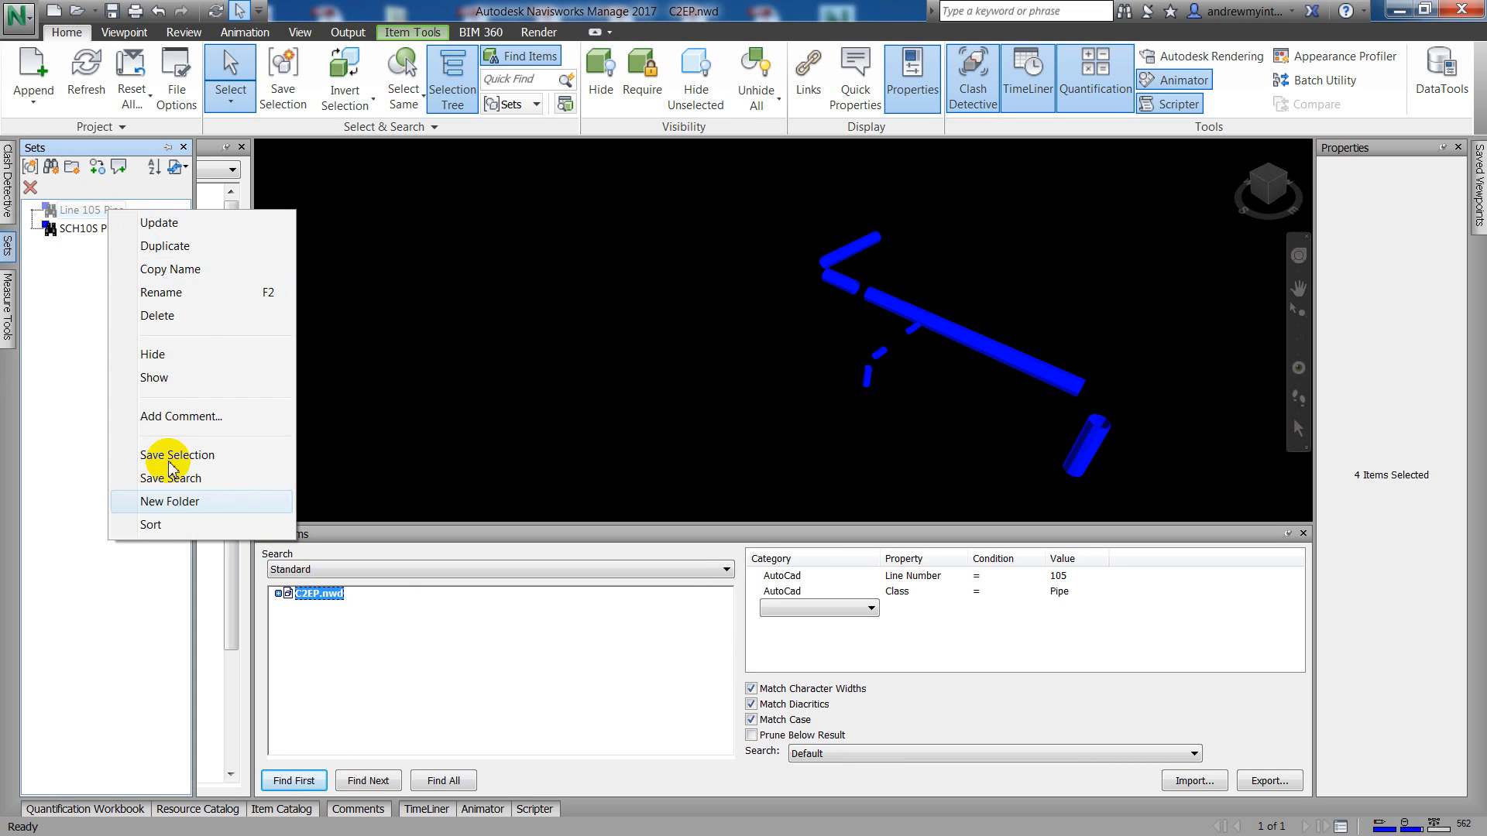
left_click(167, 292)
left_click(127, 210)
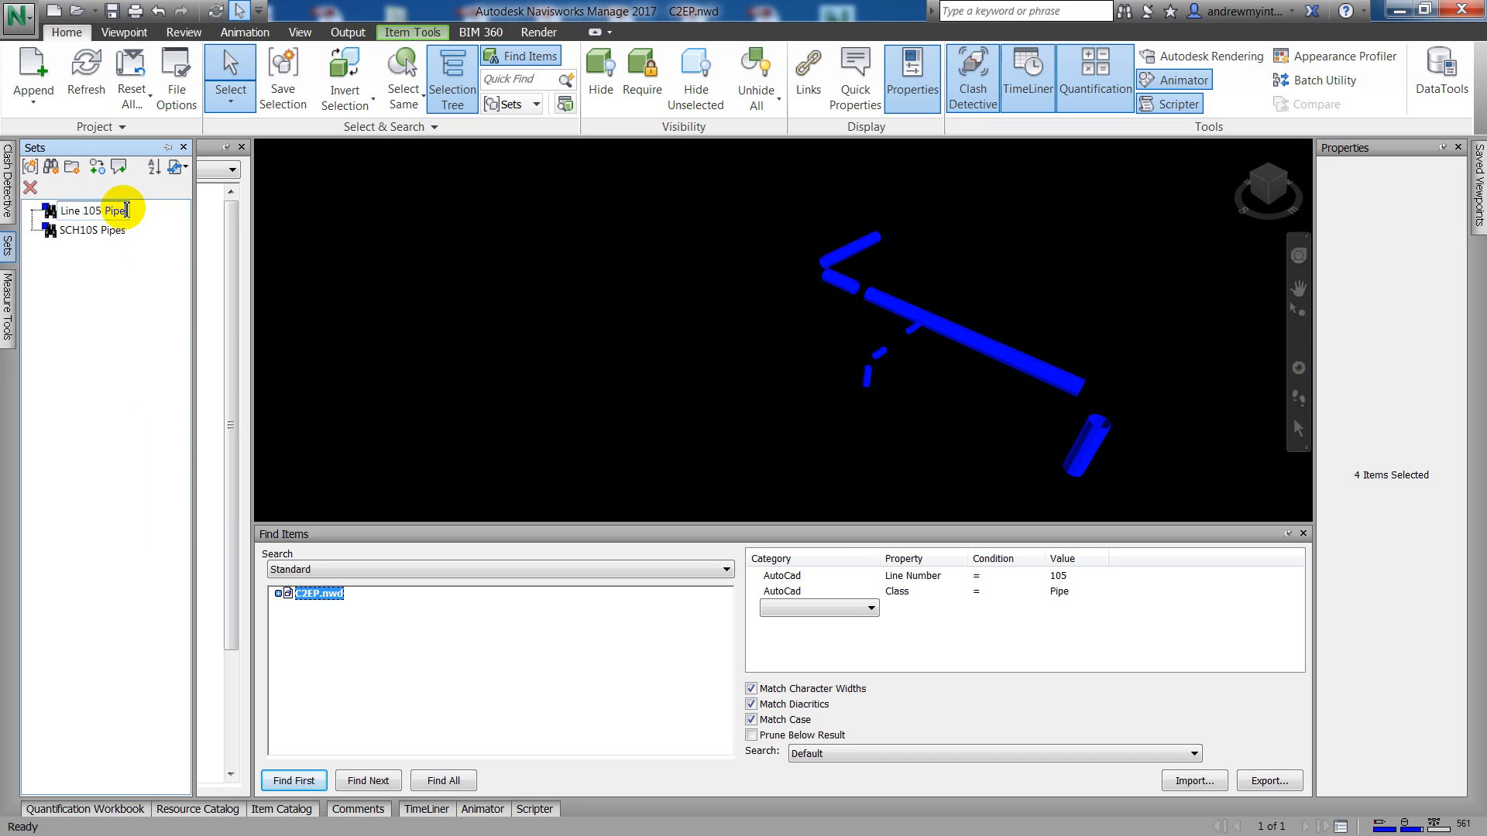
type("s")
left_click(150, 282)
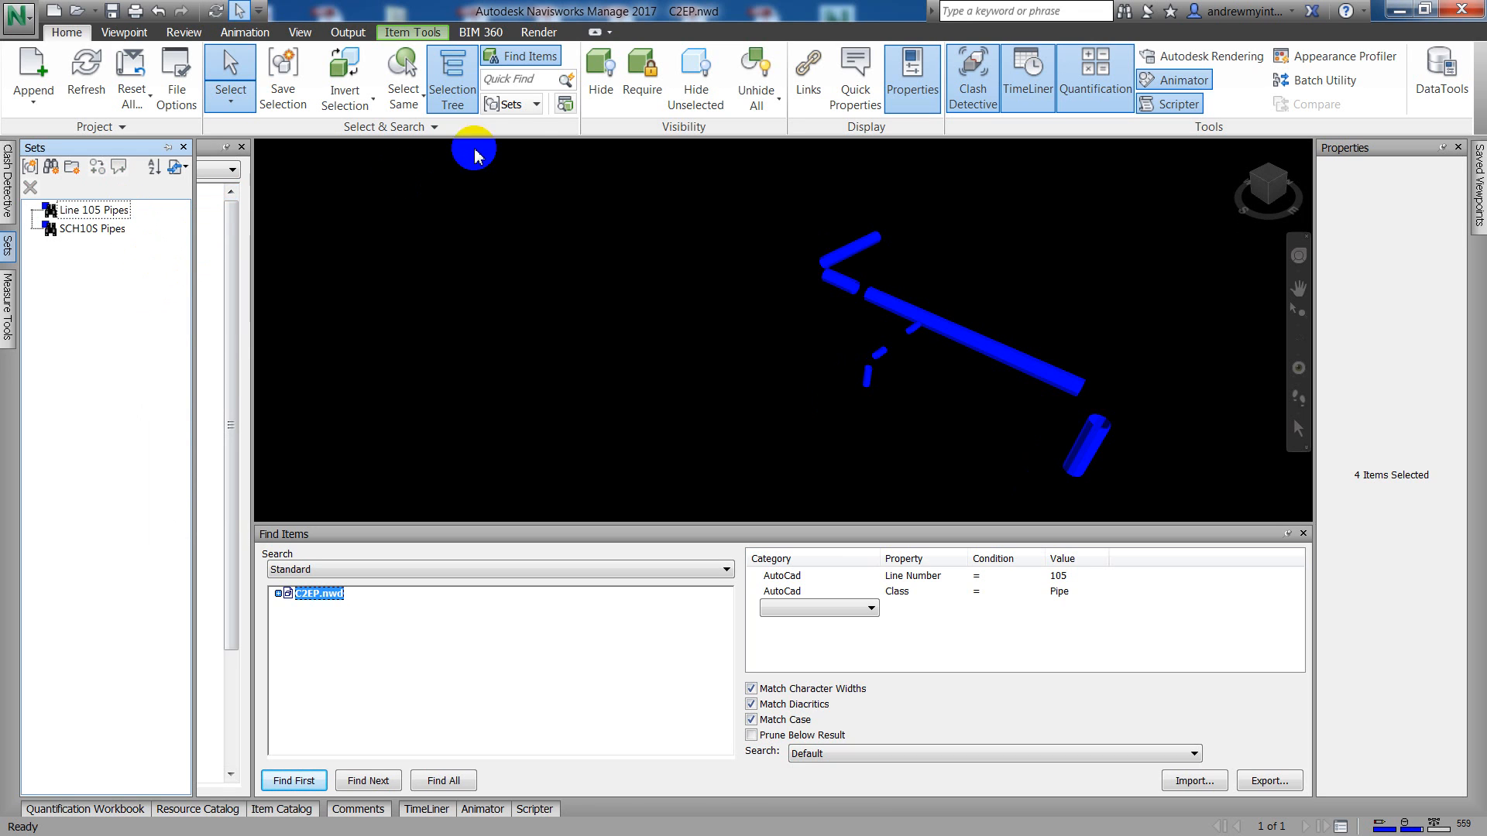
Unhide all model items and restore the home view of the plant
left_click(778, 99)
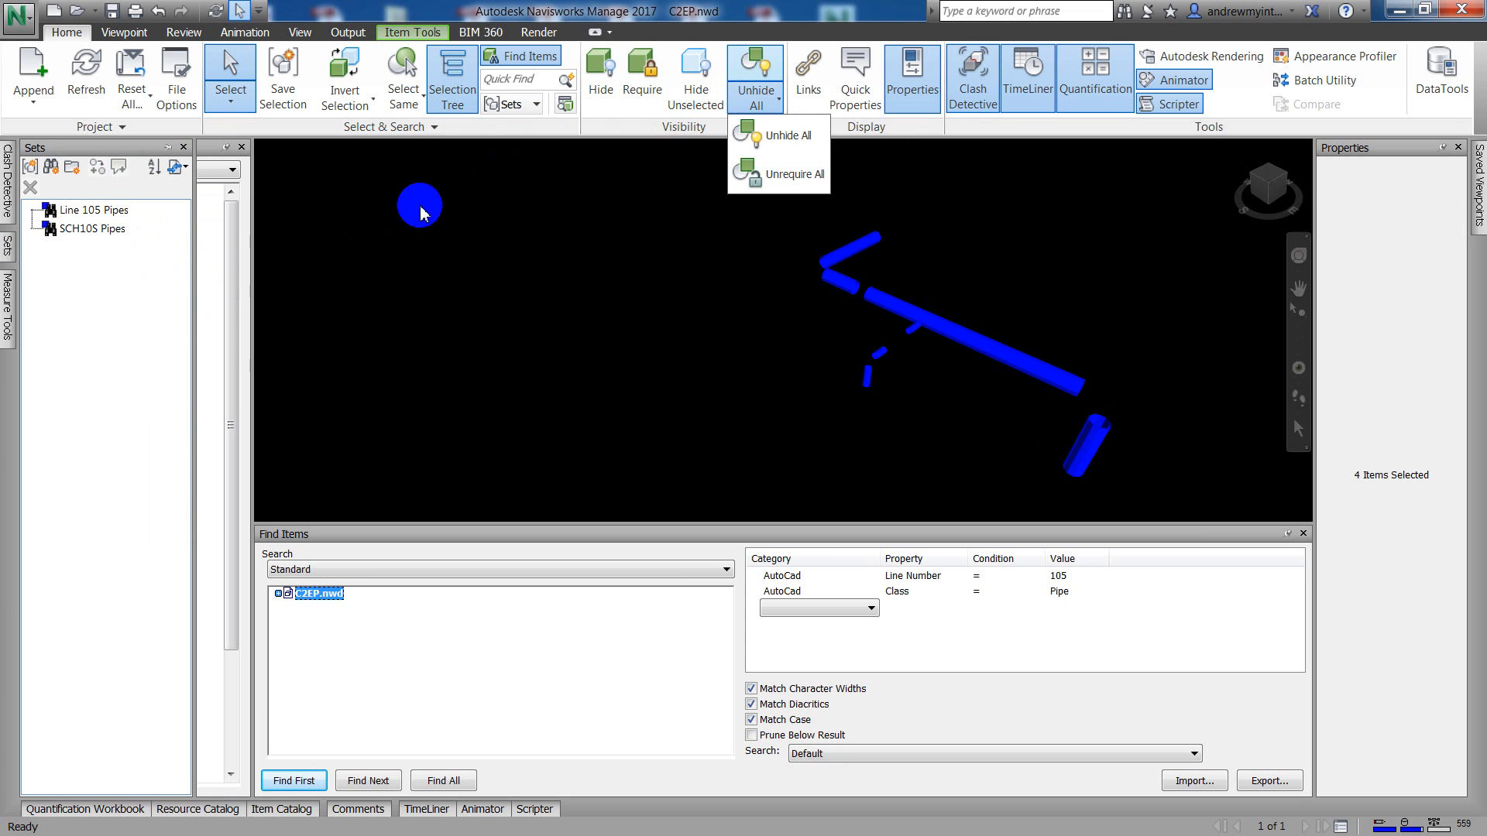
left_click(787, 140)
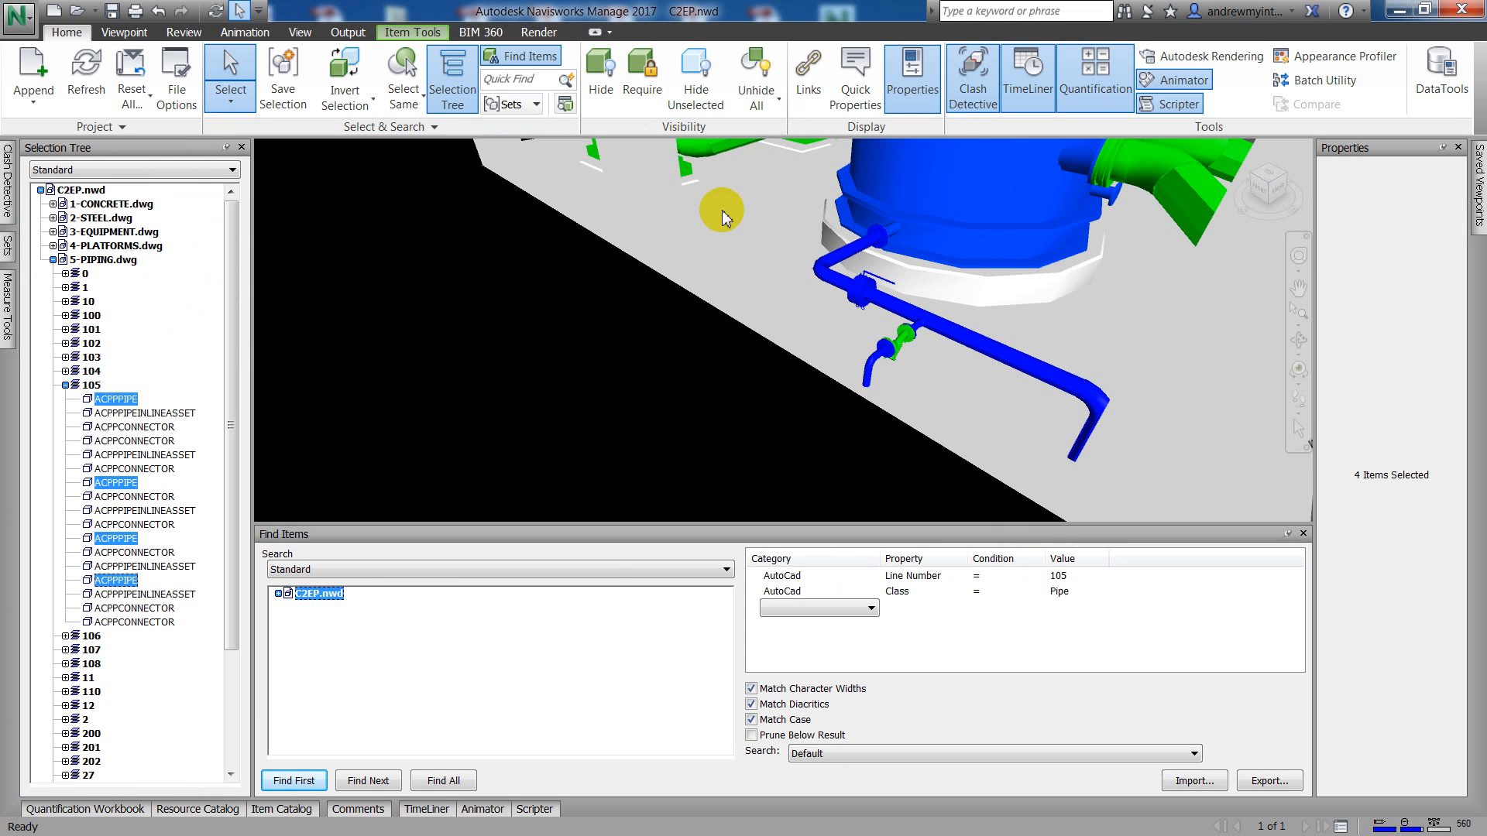
left_click(1237, 152)
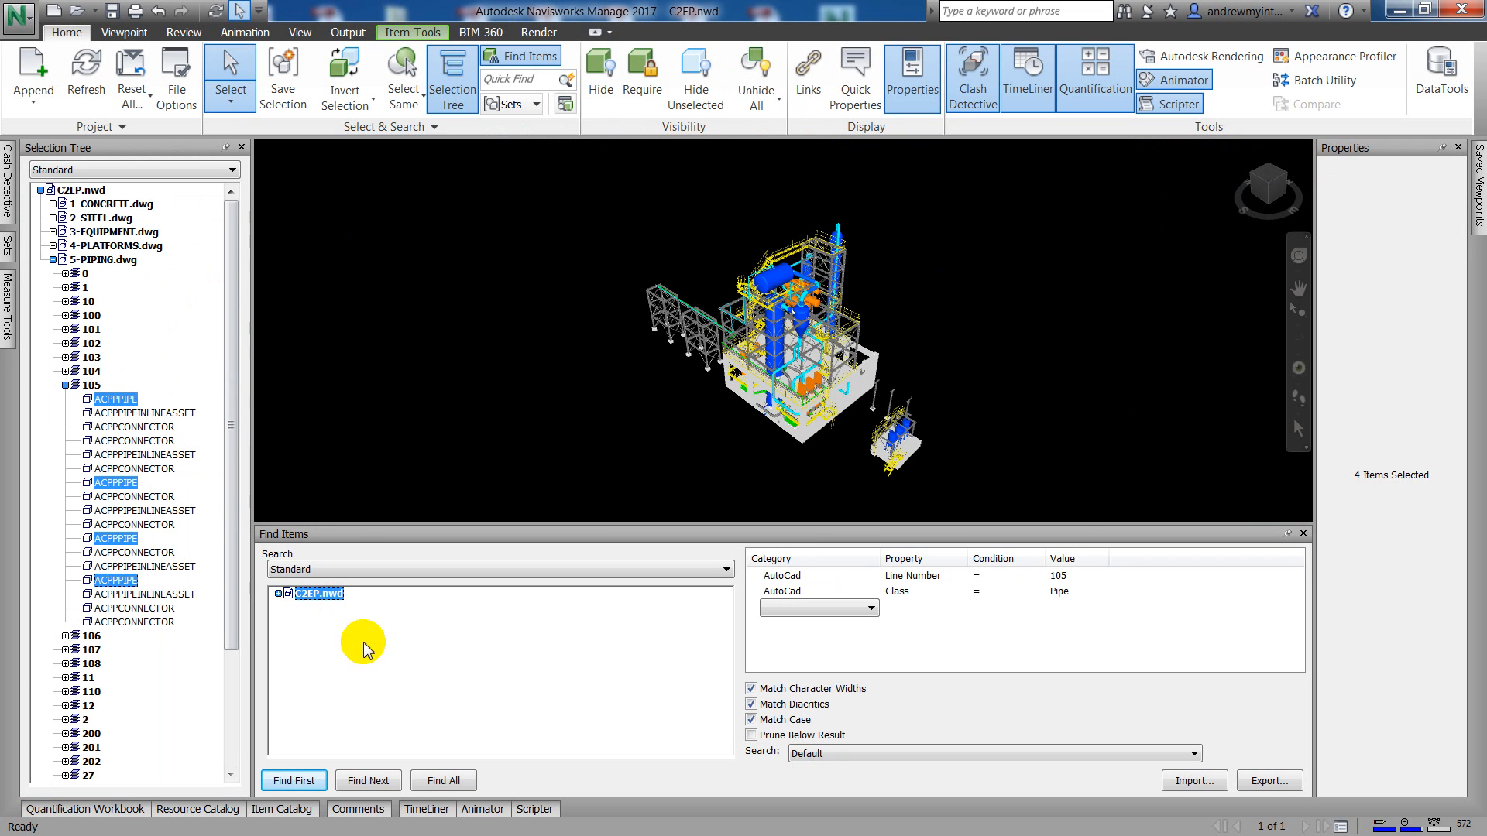
Check both saved search sets, isolate the "SCH10S Pipes" items by hiding the unselected ones, and unhide everything
left_click(7, 247)
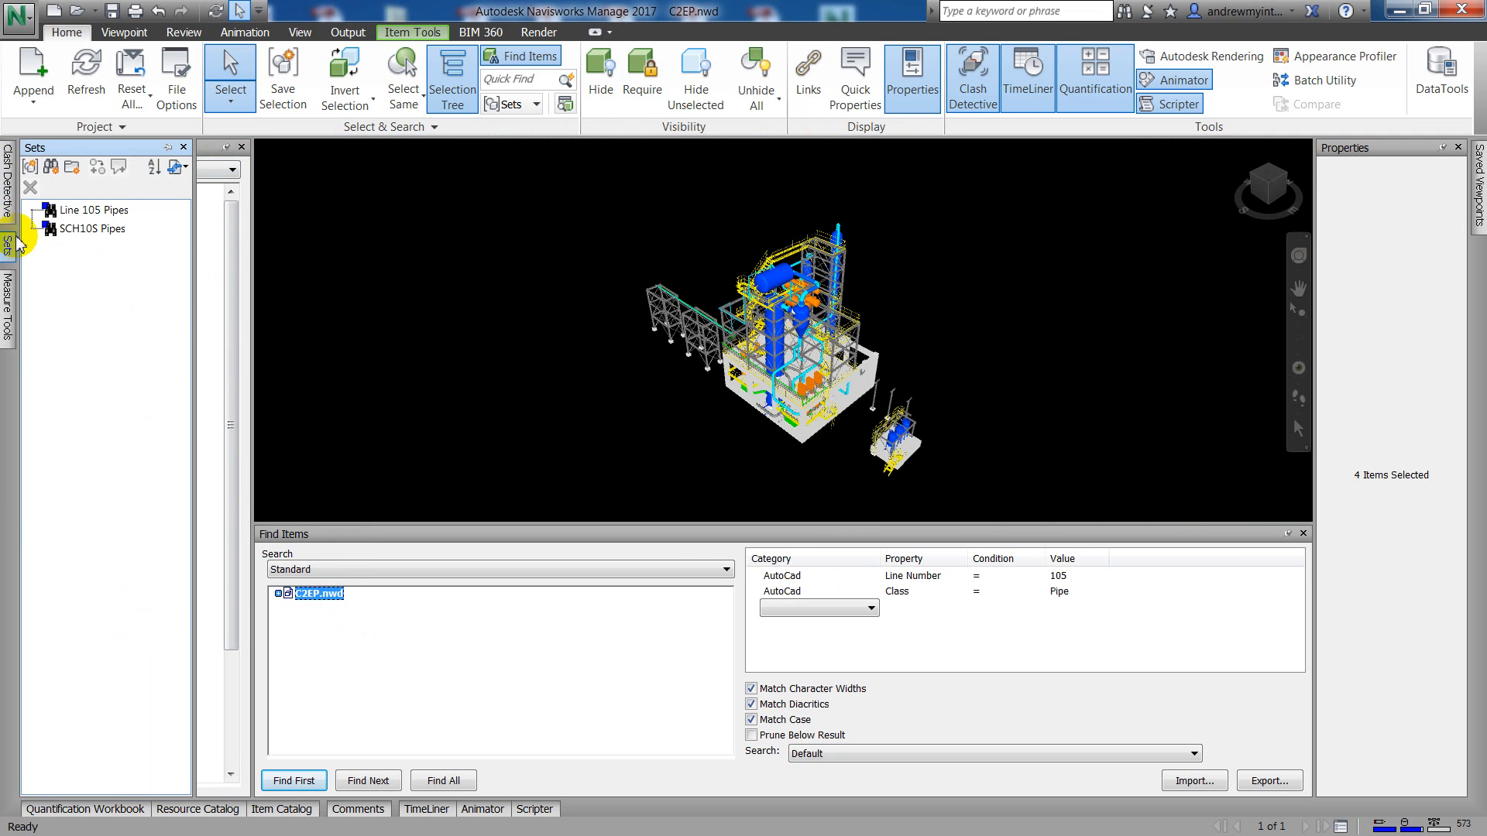
left_click(79, 230)
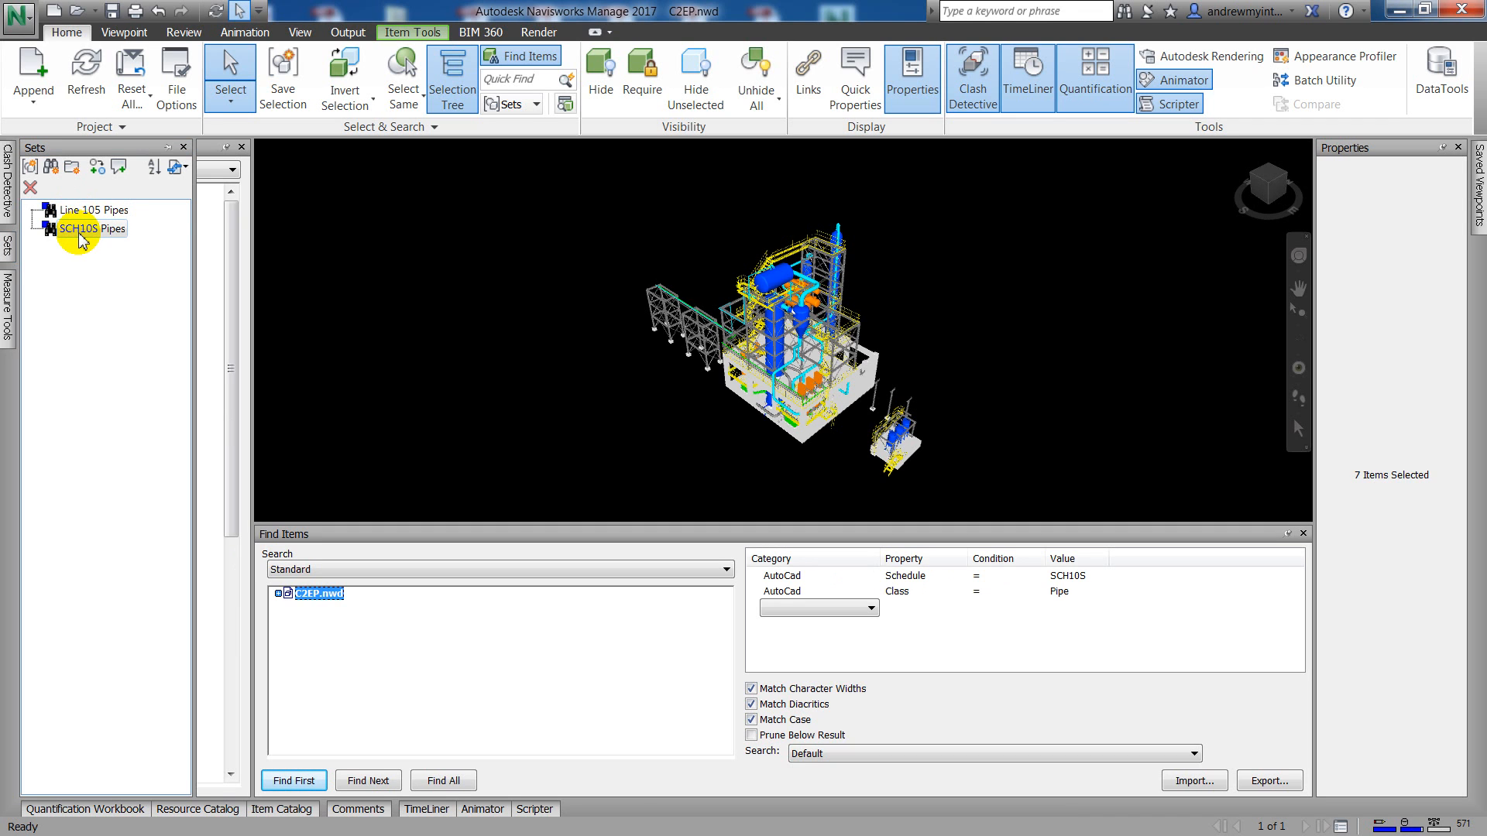
left_click(81, 210)
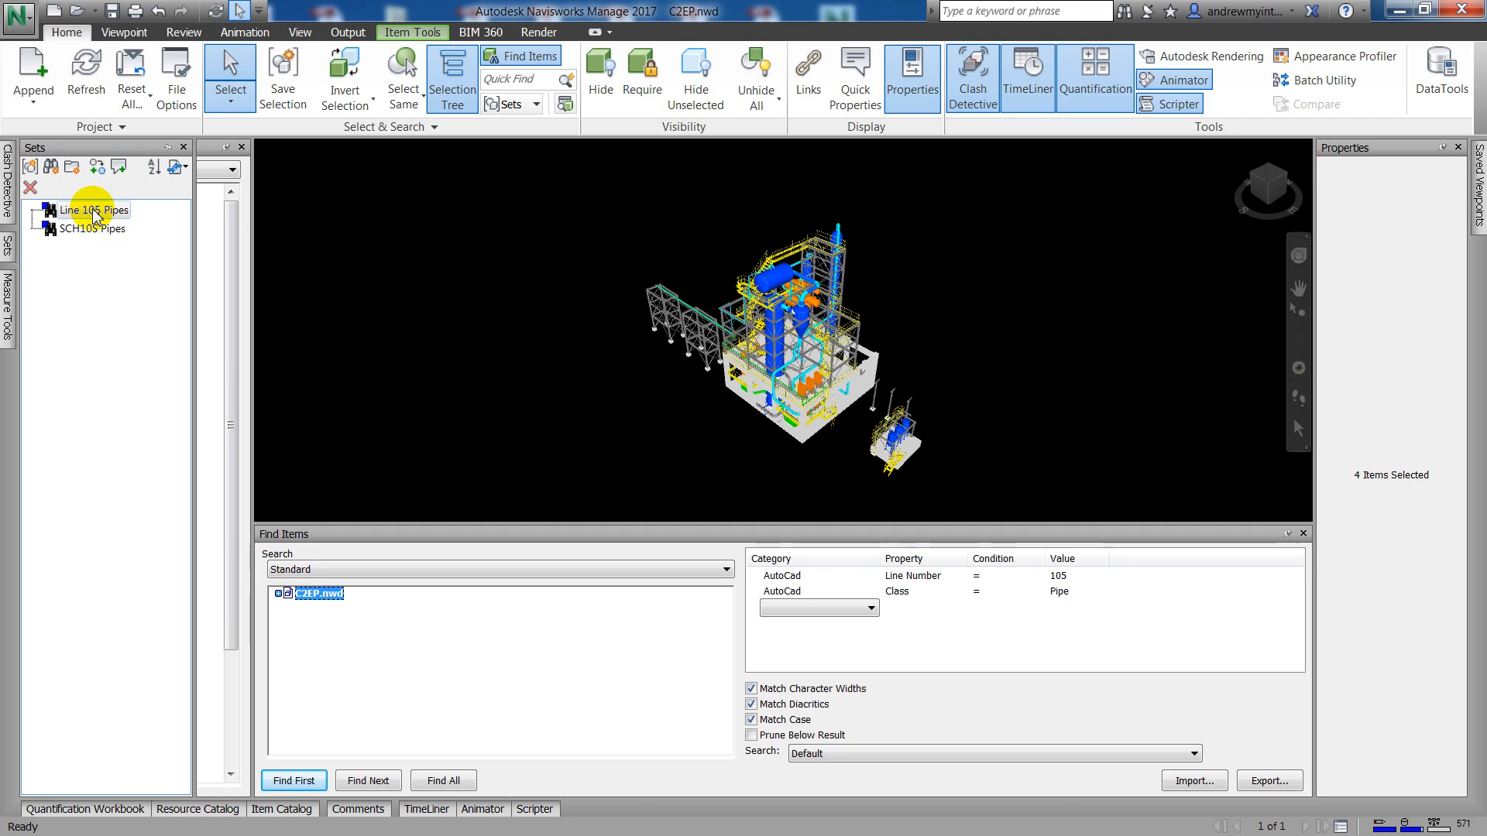
left_click(85, 230)
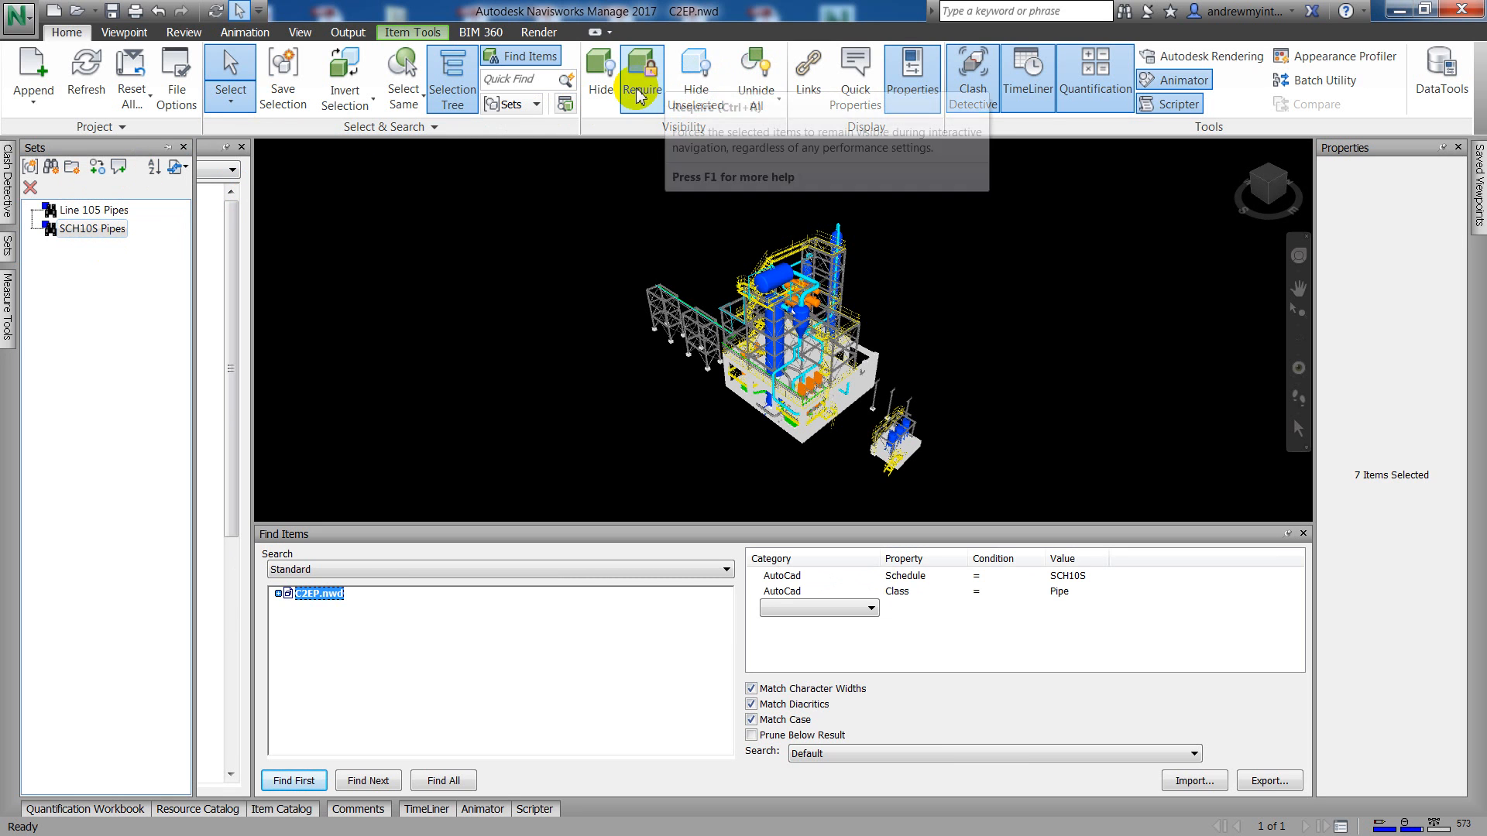
left_click(694, 75)
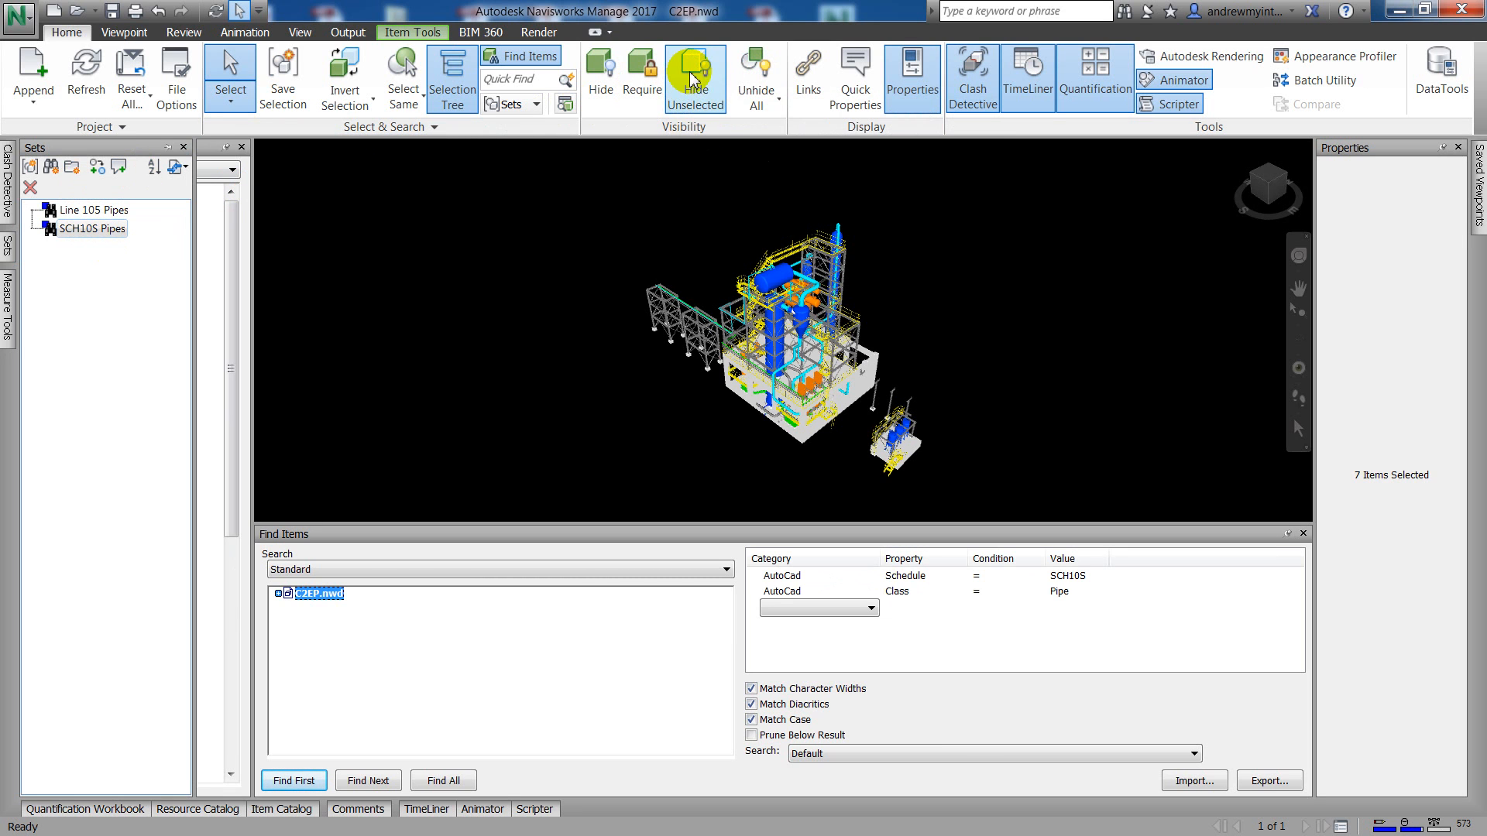
left_click(230, 151)
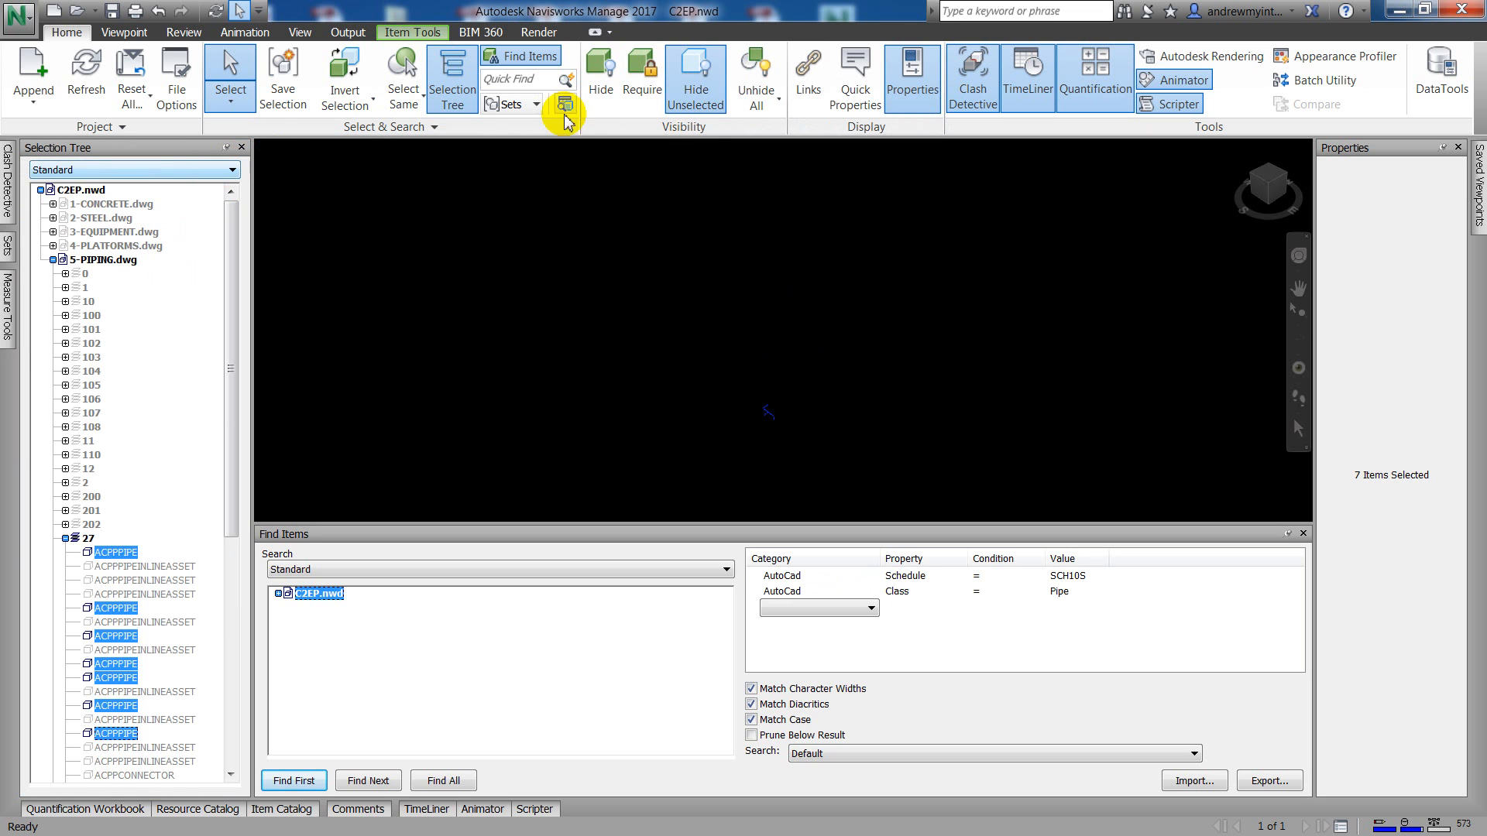
left_click(756, 74)
Isolate the items of the "Line 105 Pipes" search set by hiding the unselected ones, and unhide everything
left_click(8, 245)
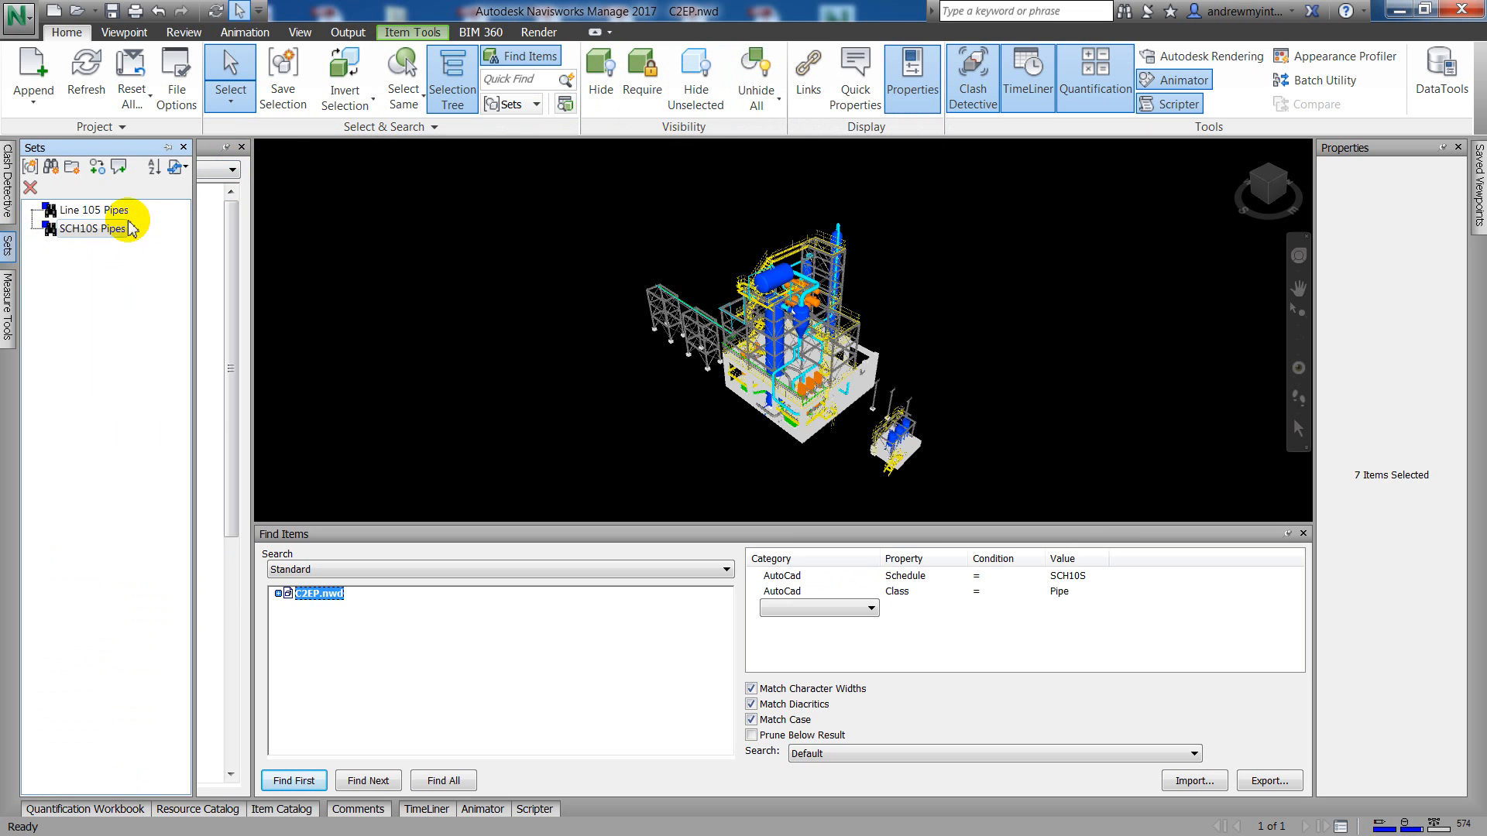
left_click(93, 210)
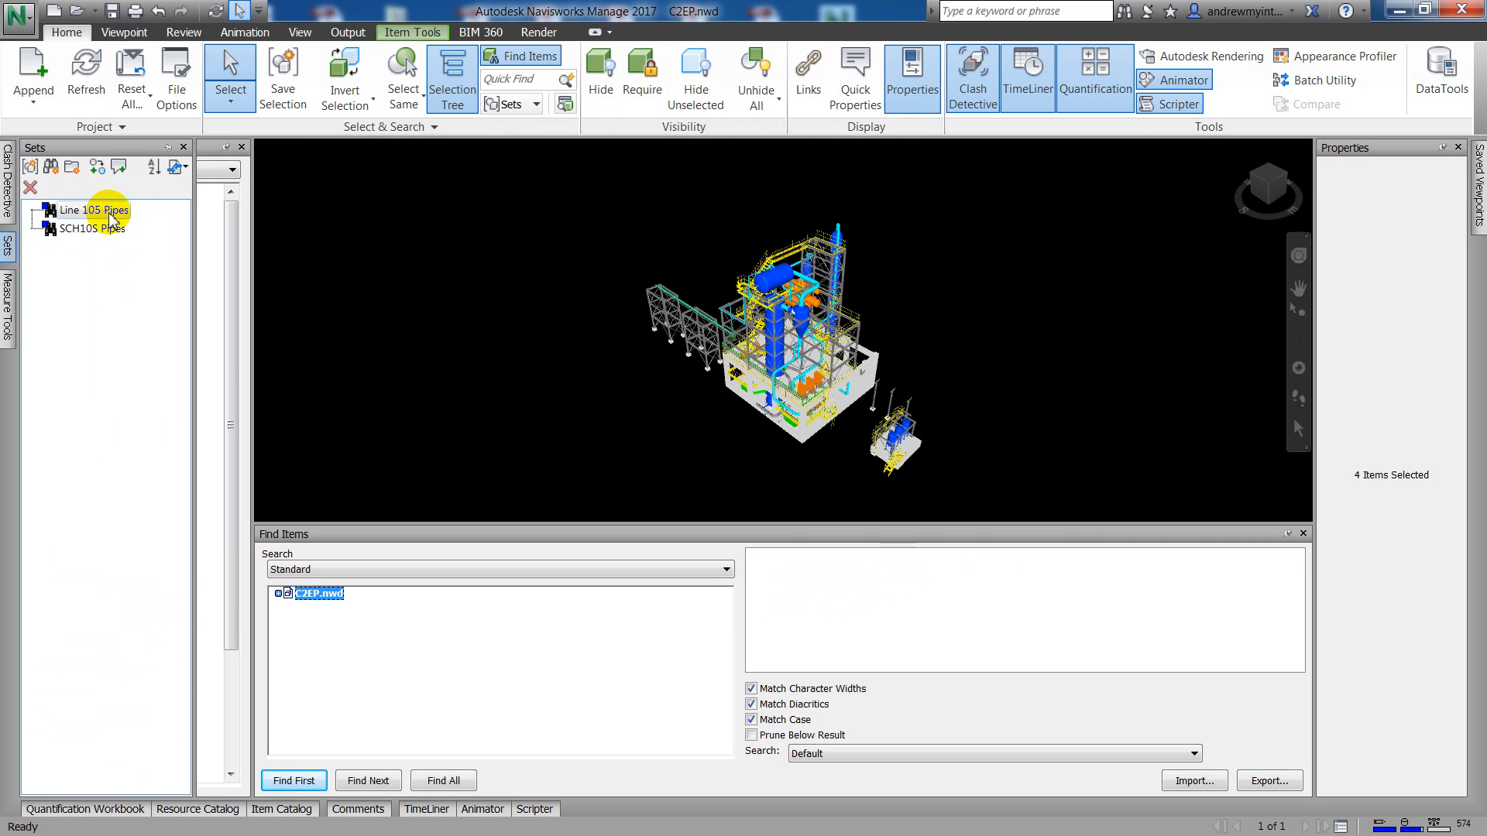
left_click(701, 78)
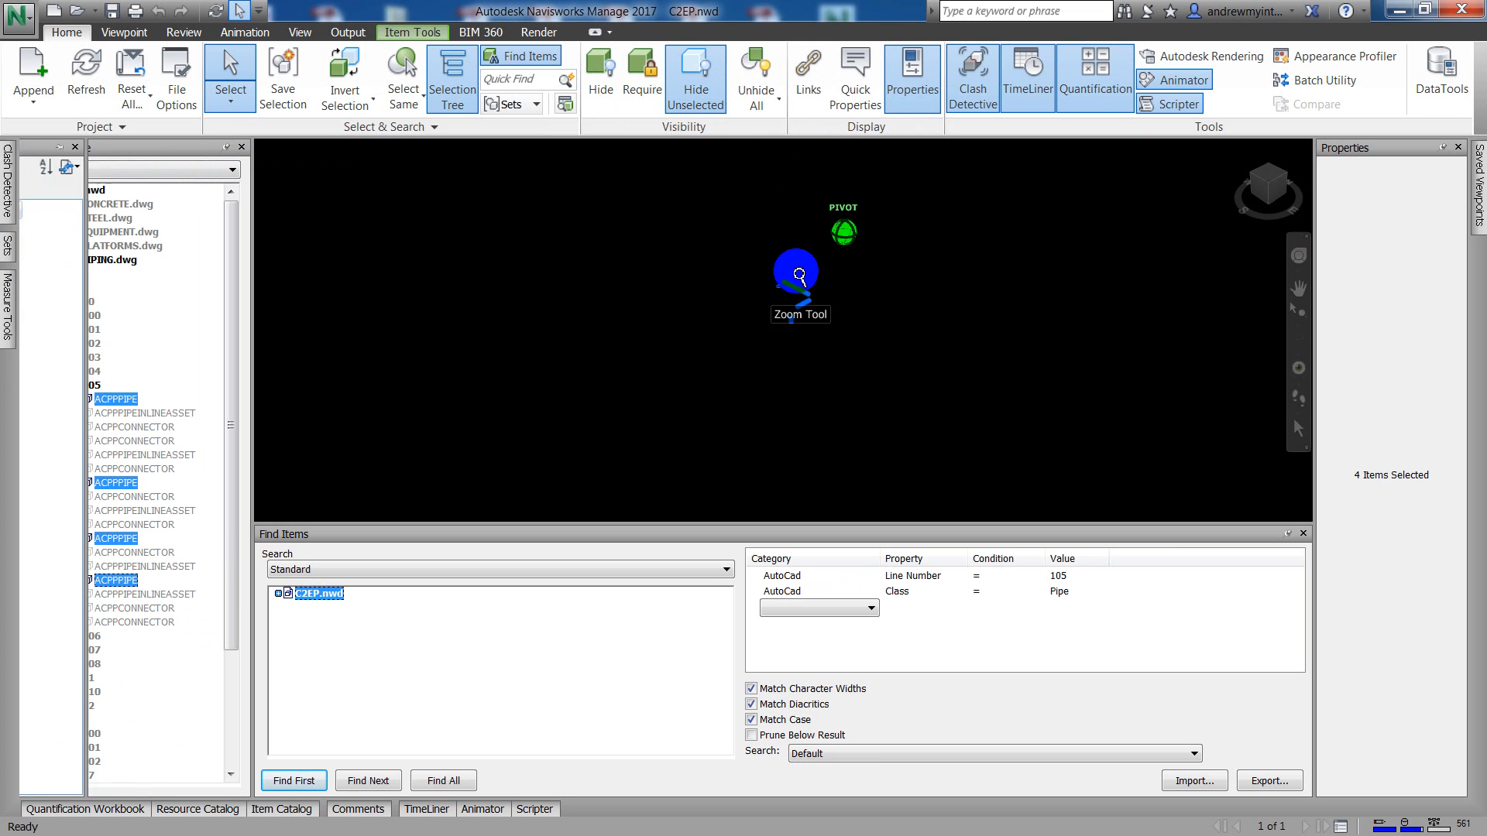
left_click(794, 62)
left_click(753, 71)
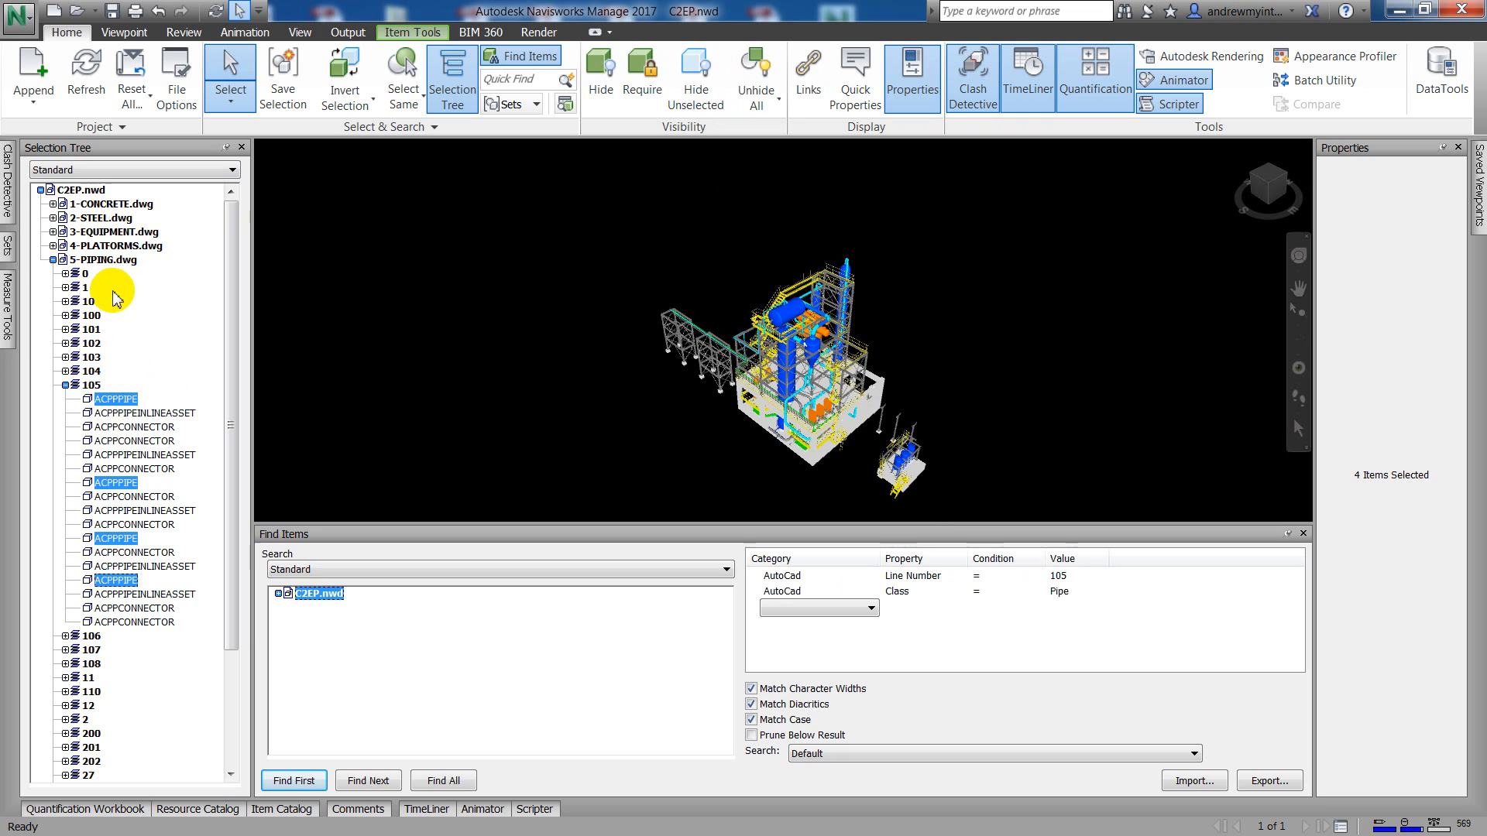
Bring up the save options for the model as Navisworks File Set C2EP.nwf and cancel without saving
left_click(113, 16)
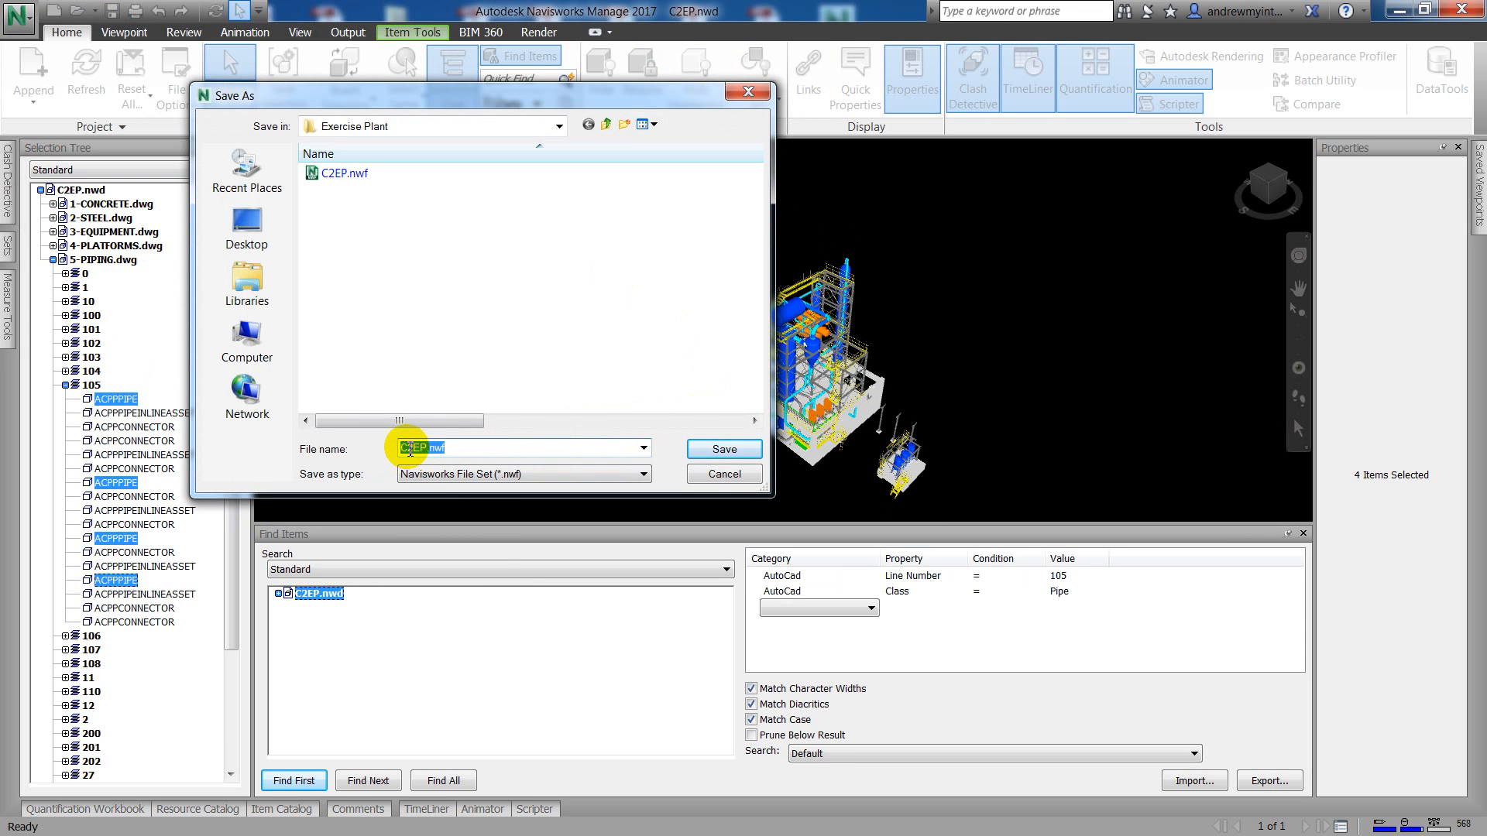
left_click(724, 476)
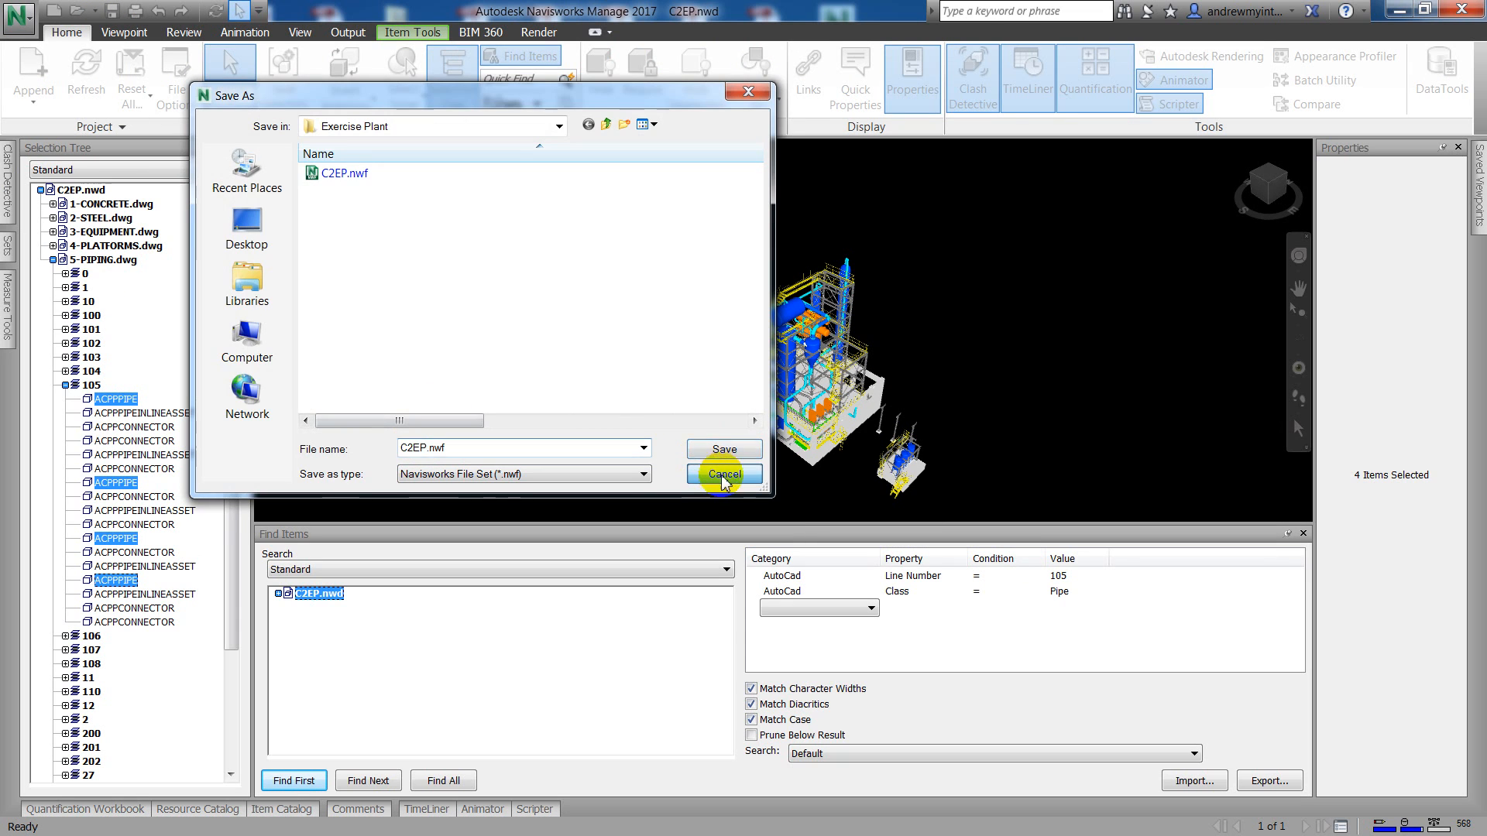